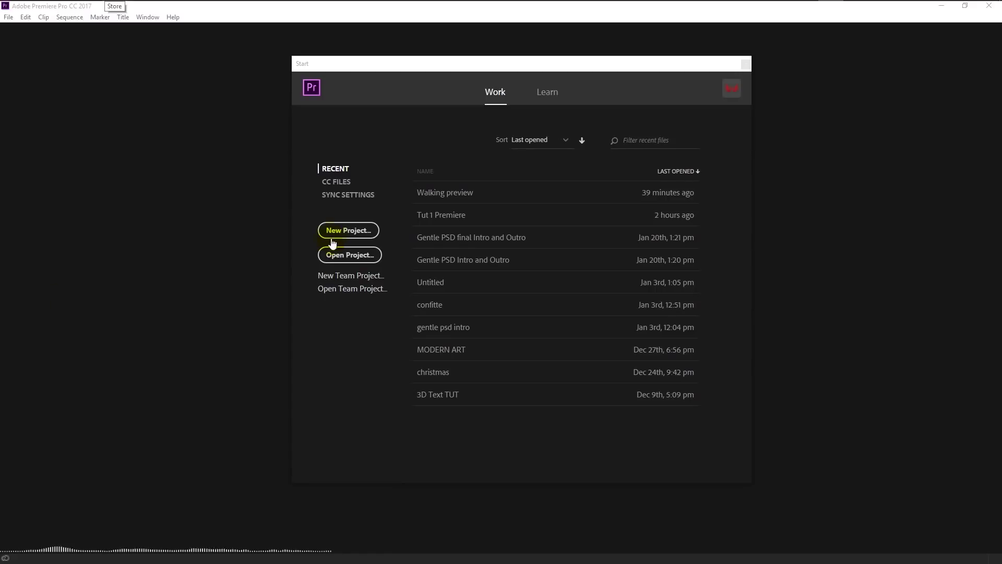
Create a new project named "walking" with Timecode video display, Audio Samples audio display and DV capture format
click(332, 240)
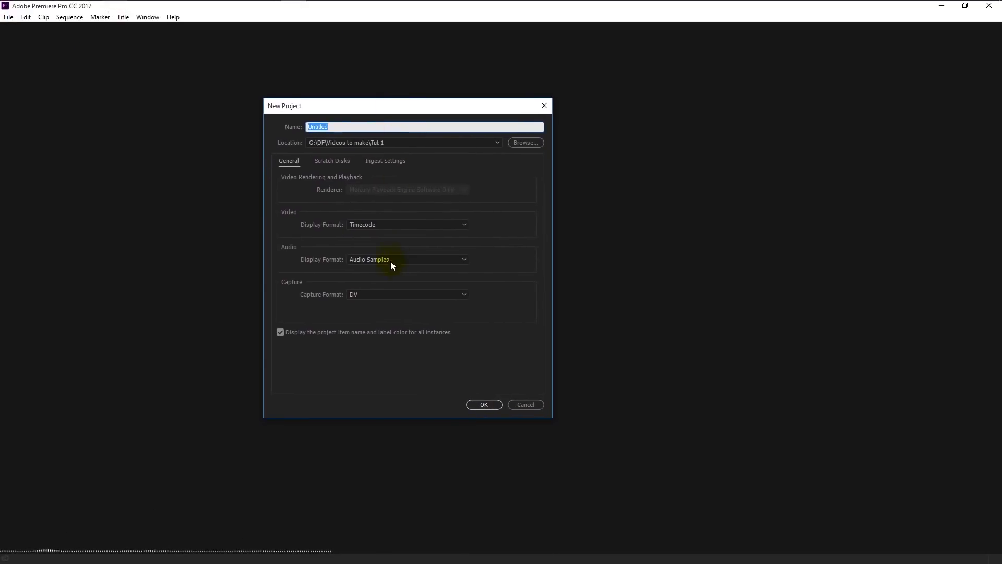
click(397, 225)
click(396, 226)
click(422, 261)
click(425, 268)
click(428, 293)
click(428, 294)
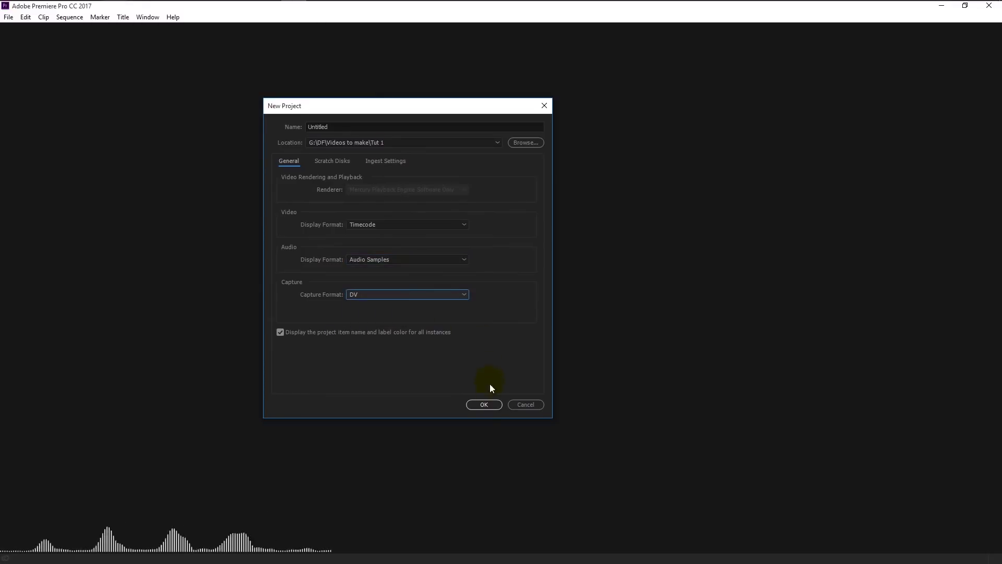
click(330, 129)
text(walking)
key(Return)
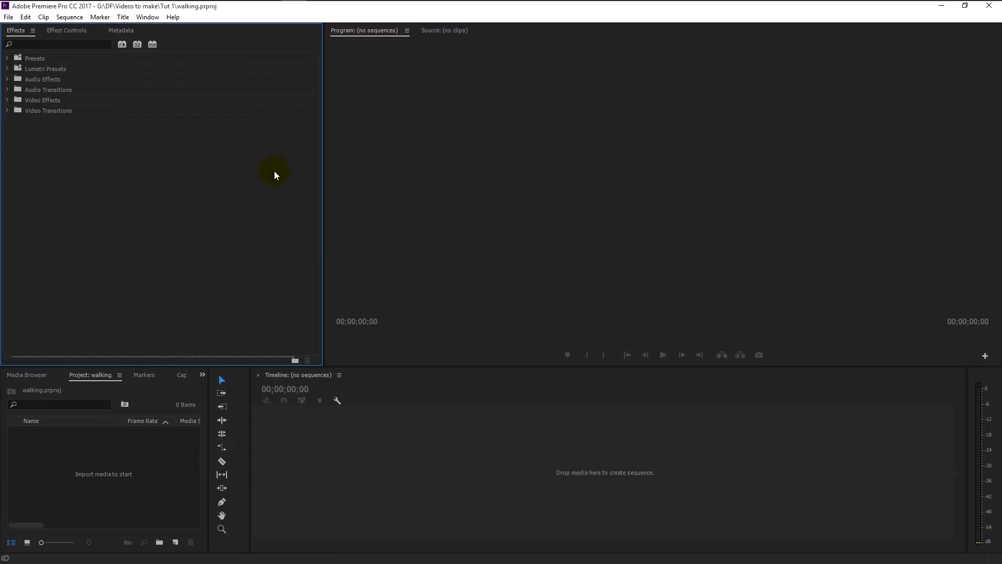
Import Walking.mp4 from the Stock folder into the project and create a sequence from it
drag(324, 209, 351, 224)
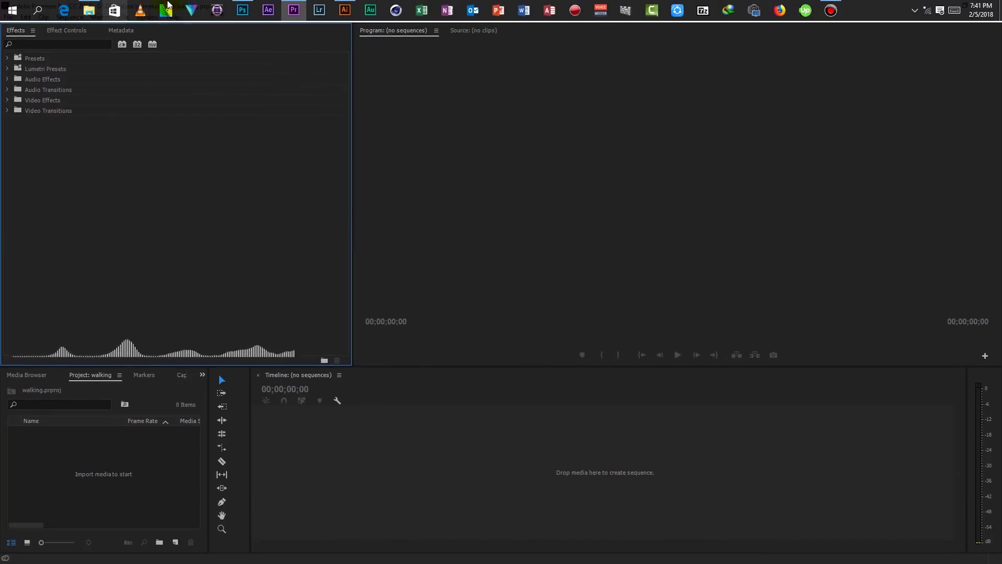
click(95, 5)
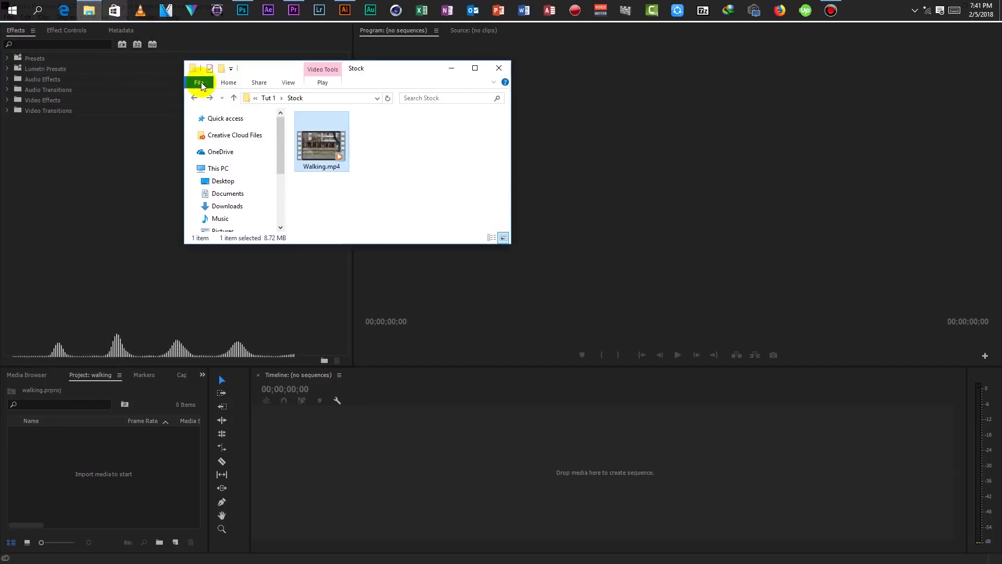
drag(327, 166, 148, 463)
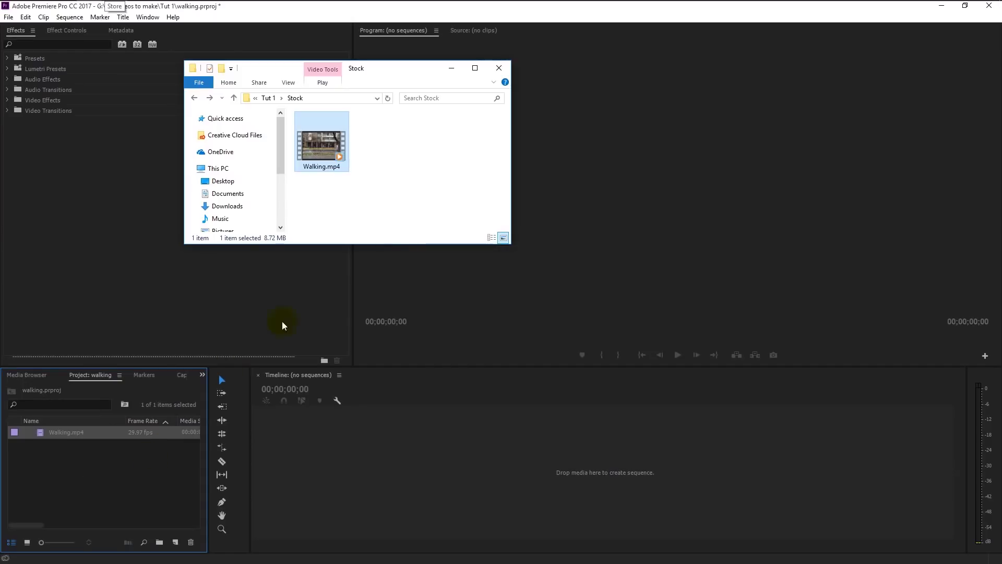
click(450, 70)
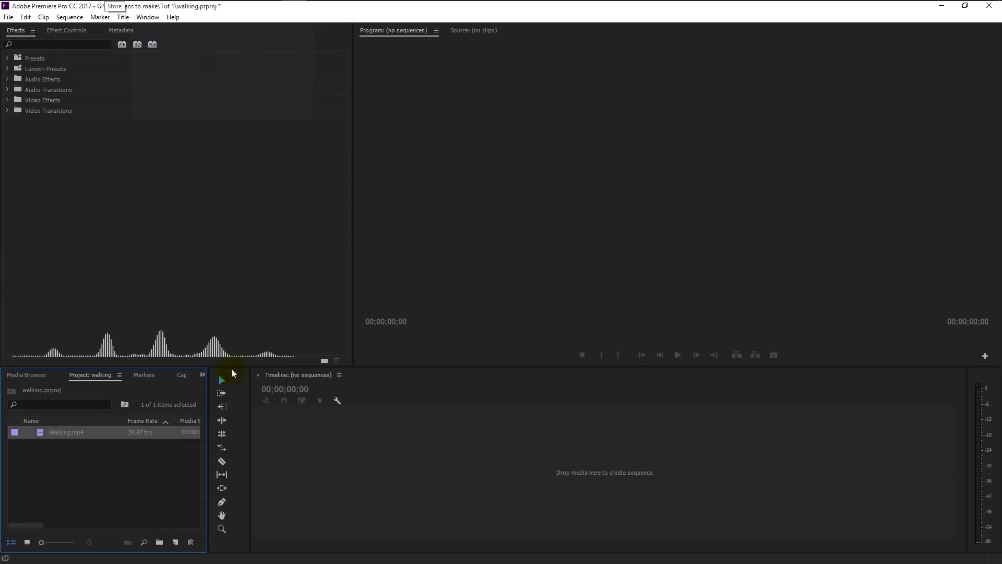
drag(58, 437, 454, 478)
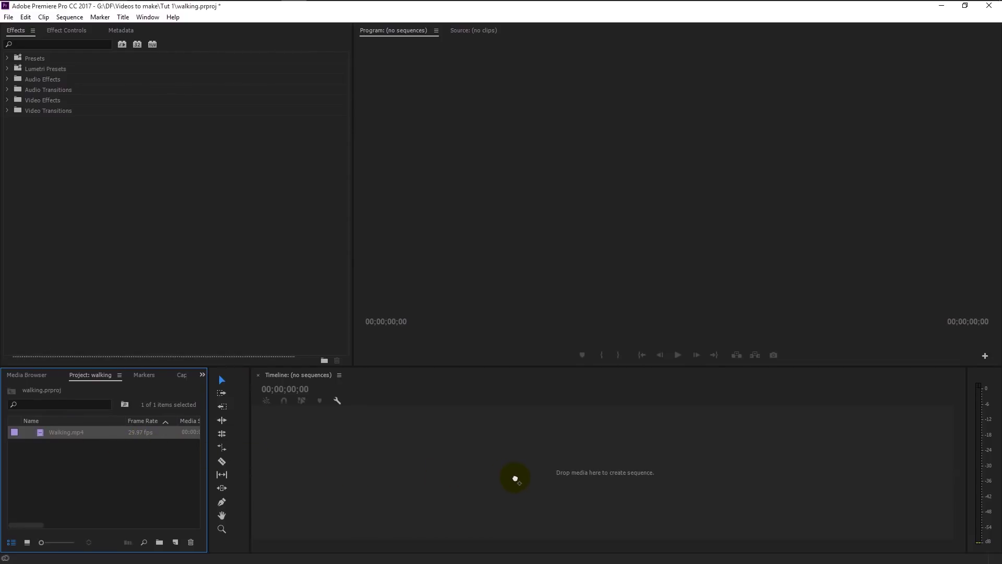
drag(515, 479, 516, 478)
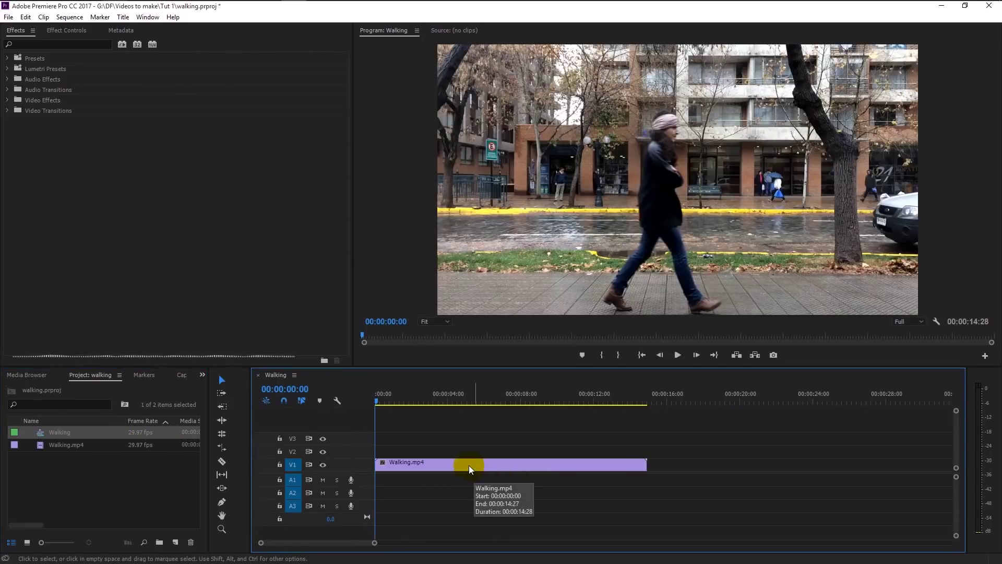
Cut the Walking.mp4 clip at 00:00:02:28 and 00:00:09:05, delete both outer pieces and close the gap at the start
drag(378, 406, 428, 405)
click(222, 461)
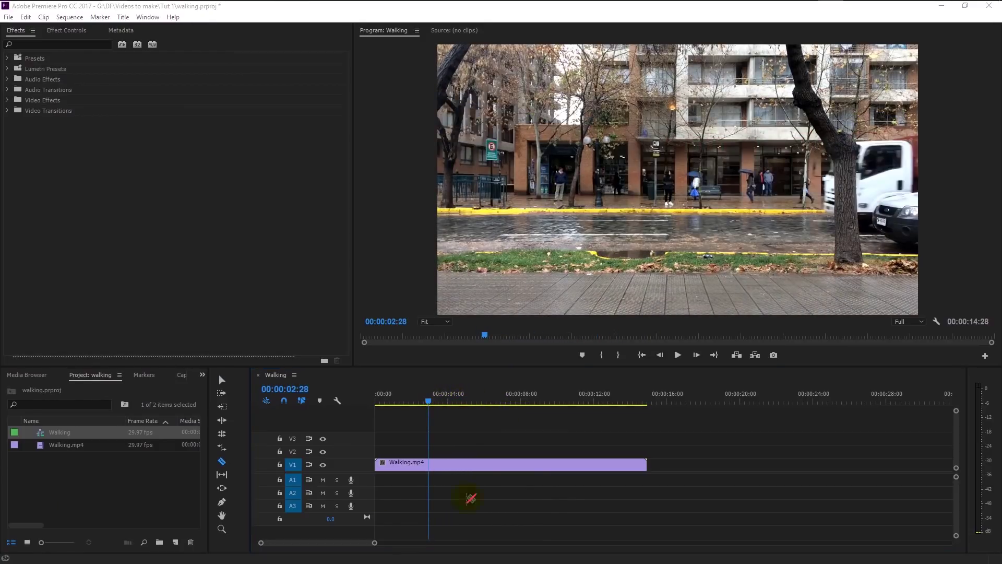
click(428, 464)
click(542, 463)
key(v)
click(402, 463)
shift+click(574, 464)
key(Delete)
click(402, 463)
key(Delete)
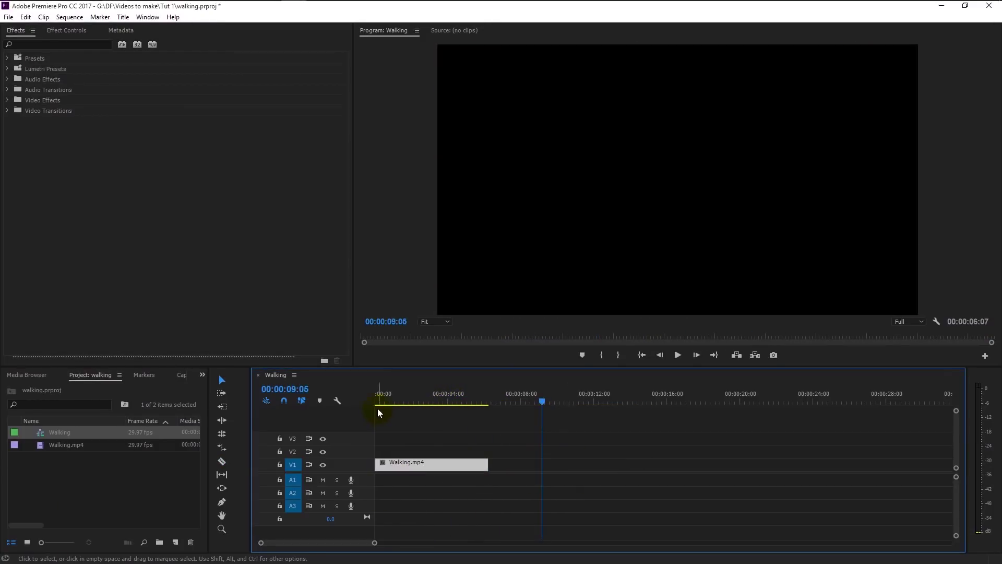
Scrub through the trimmed clip and set the playhead at 00:00:00:20
click(378, 404)
drag(379, 406, 405, 405)
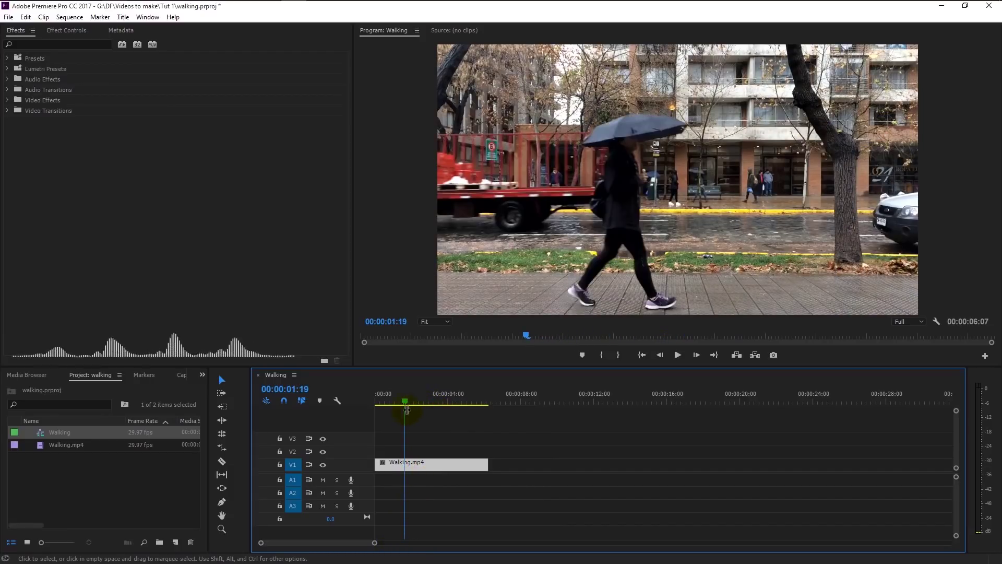
click(402, 403)
drag(403, 403, 386, 400)
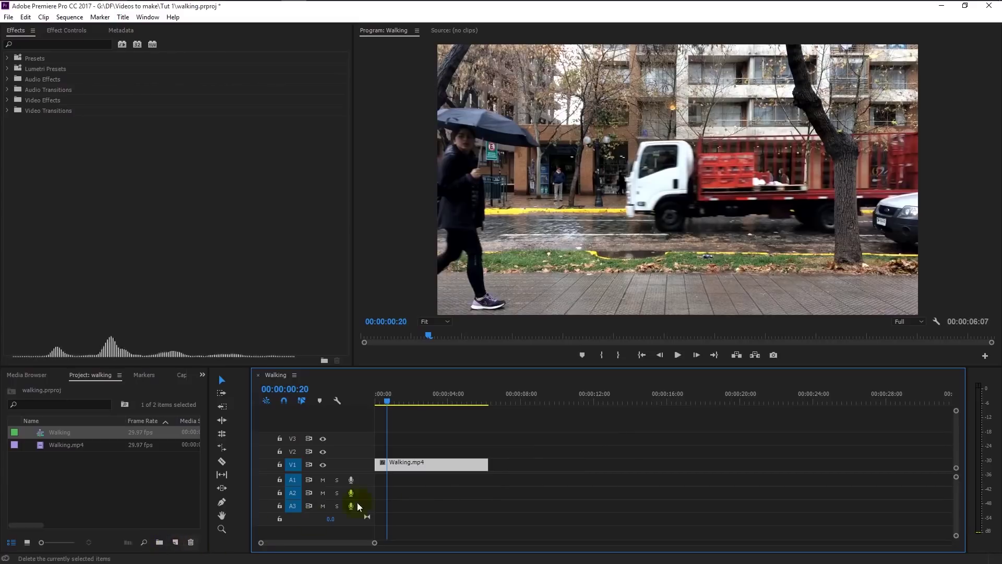
Duplicate the Walking.mp4 clip from V1 directly above onto track V2 and leave V2 visible
mouse_move(422, 464)
mouse_down()
mouse_move(440, 465)
mouse_move(434, 458)
mouse_up()
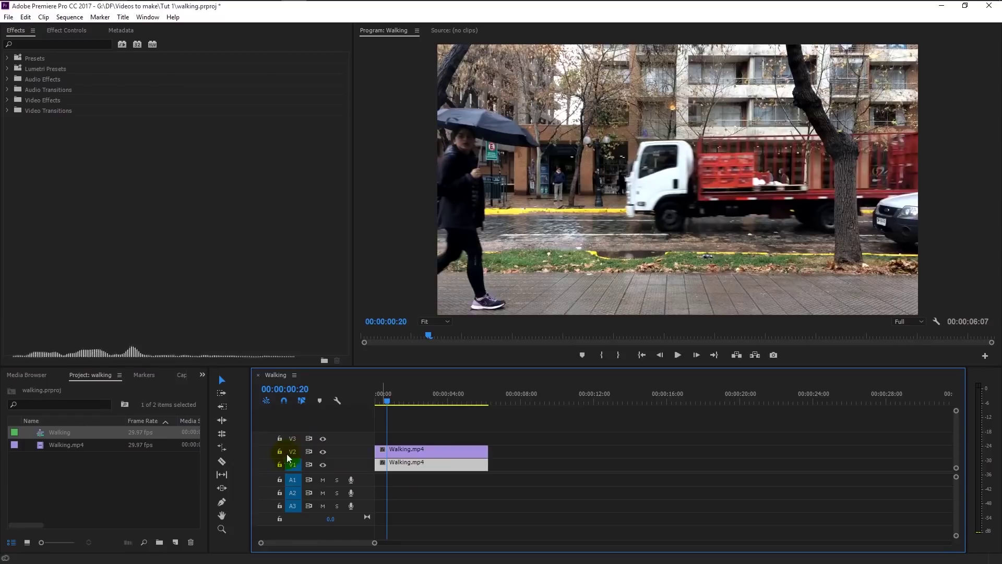
click(323, 452)
click(324, 453)
Add a fourth video track and move the upper Walking.mp4 copy to V3, leaving V2 empty between the clips
right_click(360, 437)
click(390, 458)
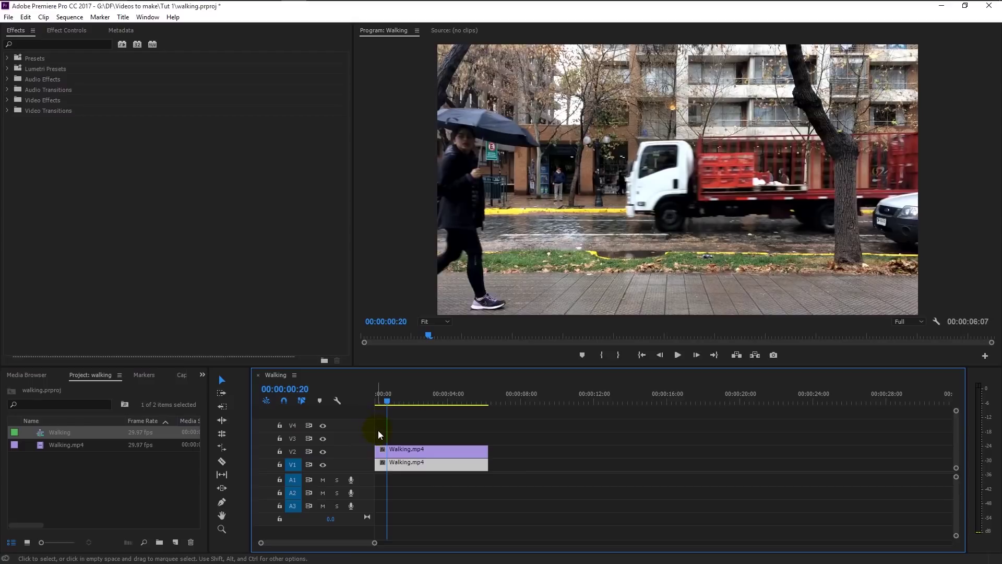
click(400, 453)
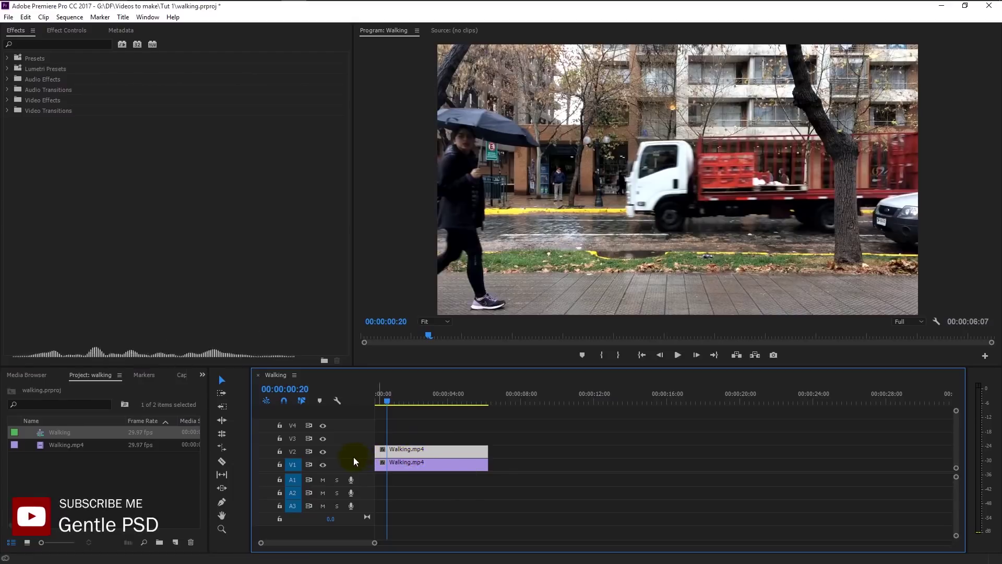
drag(414, 459, 421, 439)
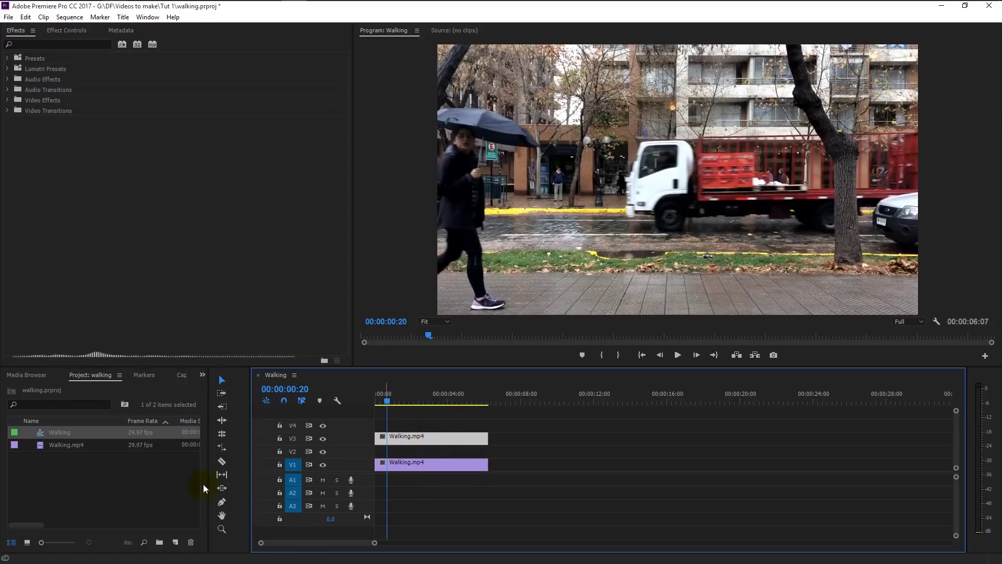
Create a new 1920 x 1080 title named "Text"
click(175, 542)
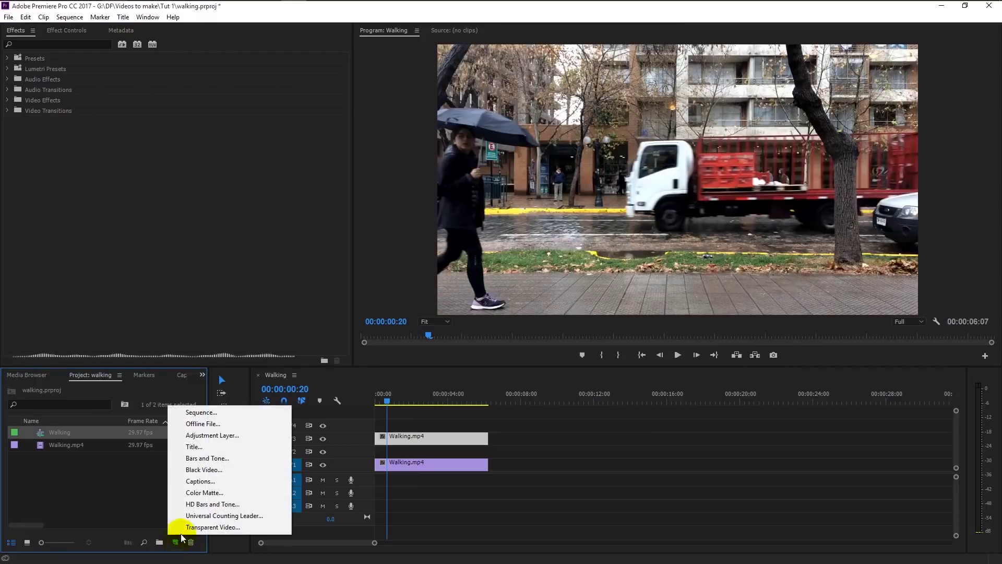
click(207, 448)
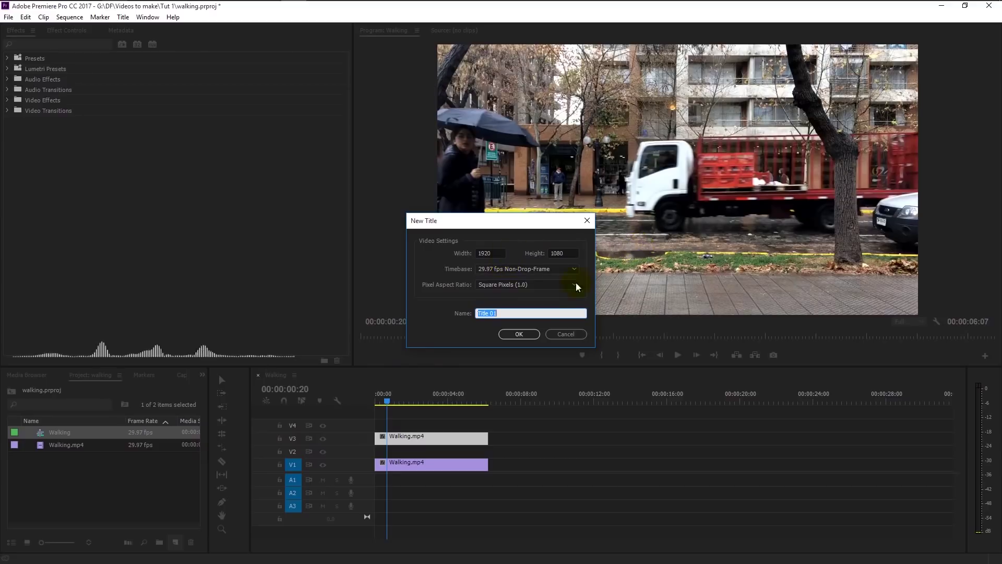
text(Text)
click(538, 331)
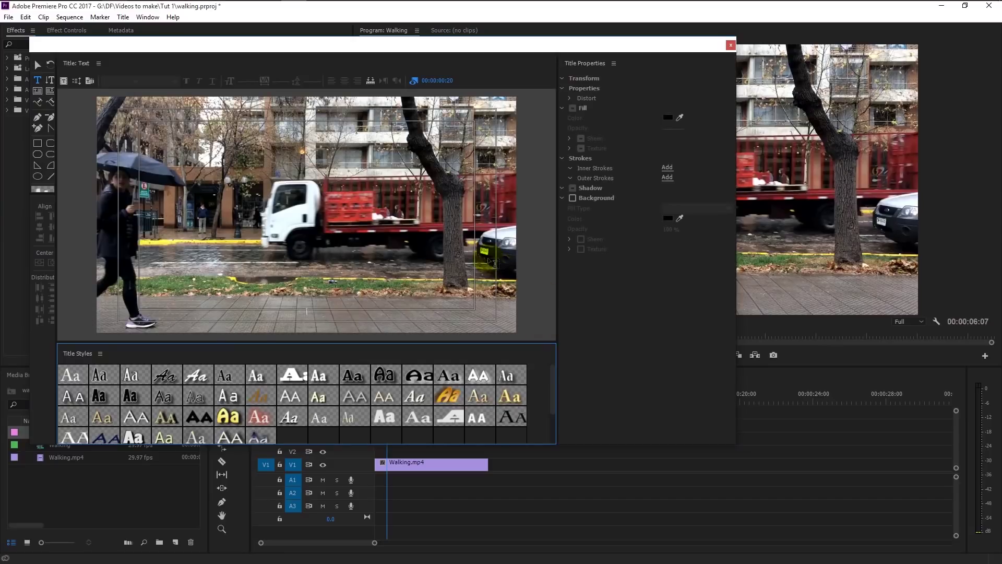
Add the text GENTLEPSD to the title at font size 221
click(258, 230)
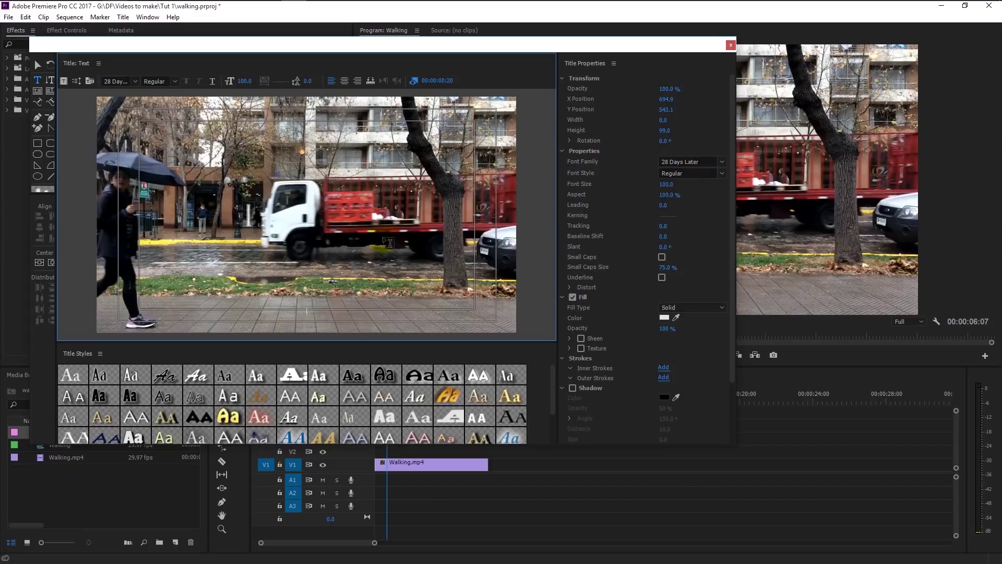
drag(667, 184, 670, 184)
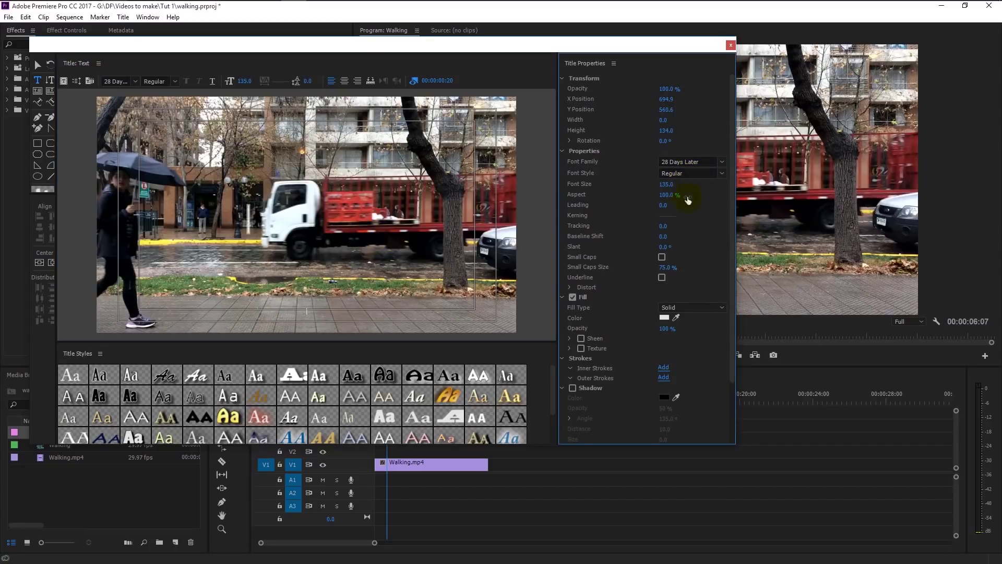
text(GENTLEPSD)
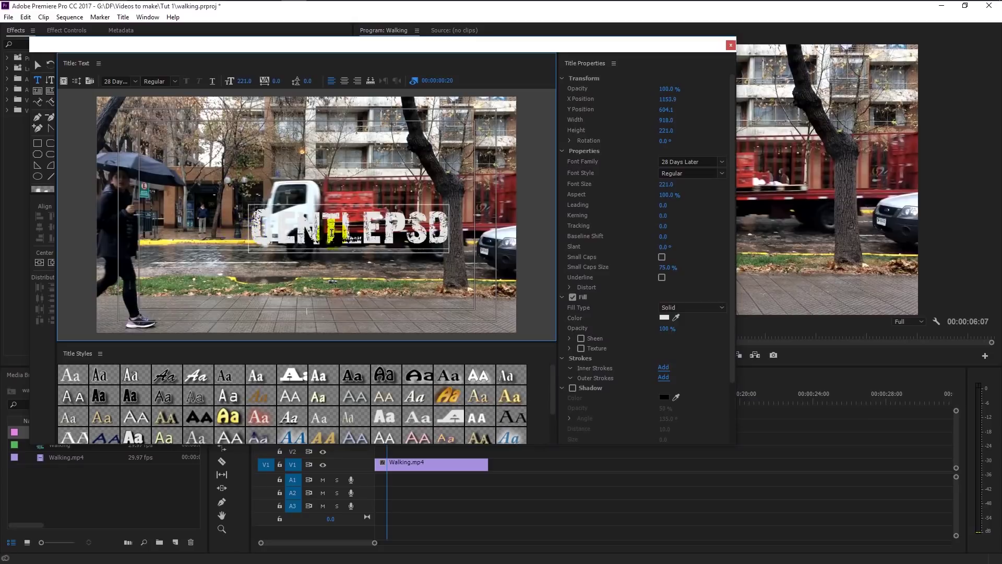
Change the GENTLEPSD text's font family to Coalition and its font size to 159
drag(438, 225, 218, 229)
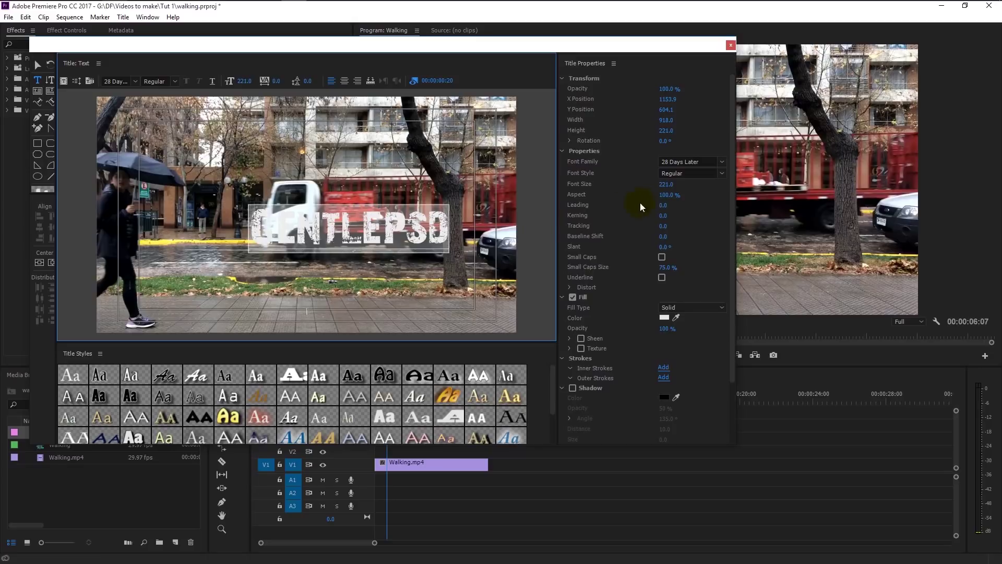
click(700, 162)
text(Coalition)
key(Return)
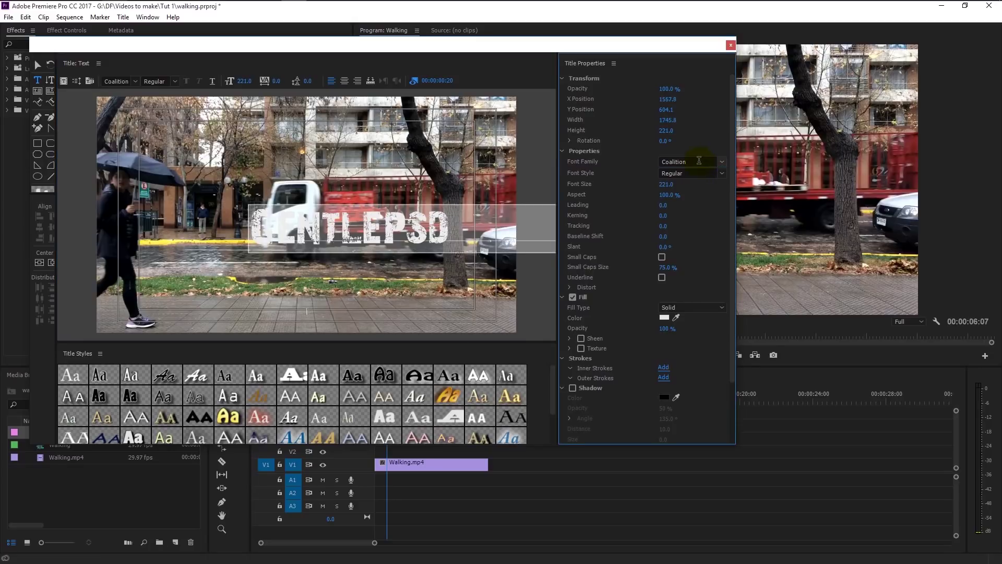
click(491, 241)
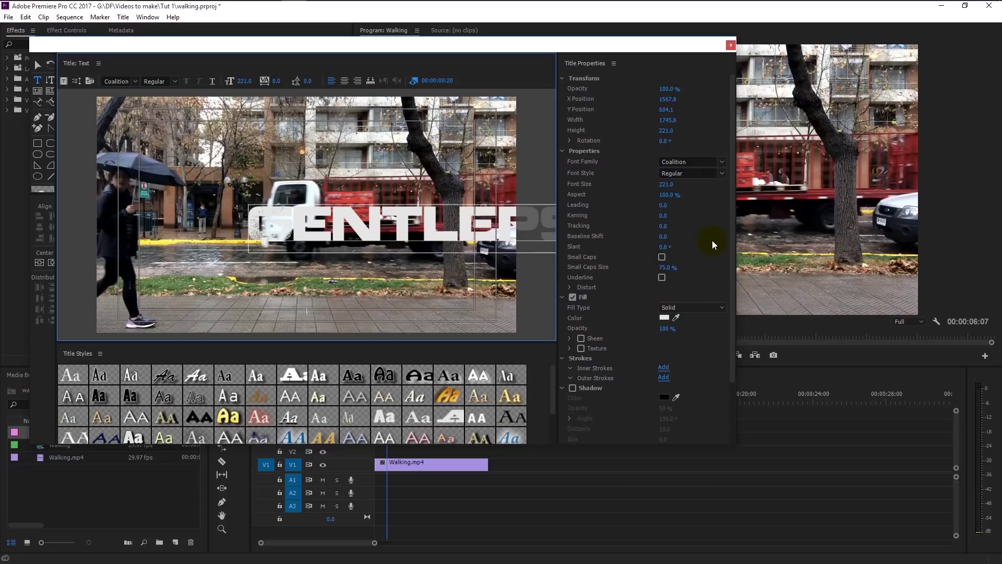
mouse_move(667, 186)
mouse_down()
mouse_move(645, 187)
mouse_move(669, 184)
mouse_up()
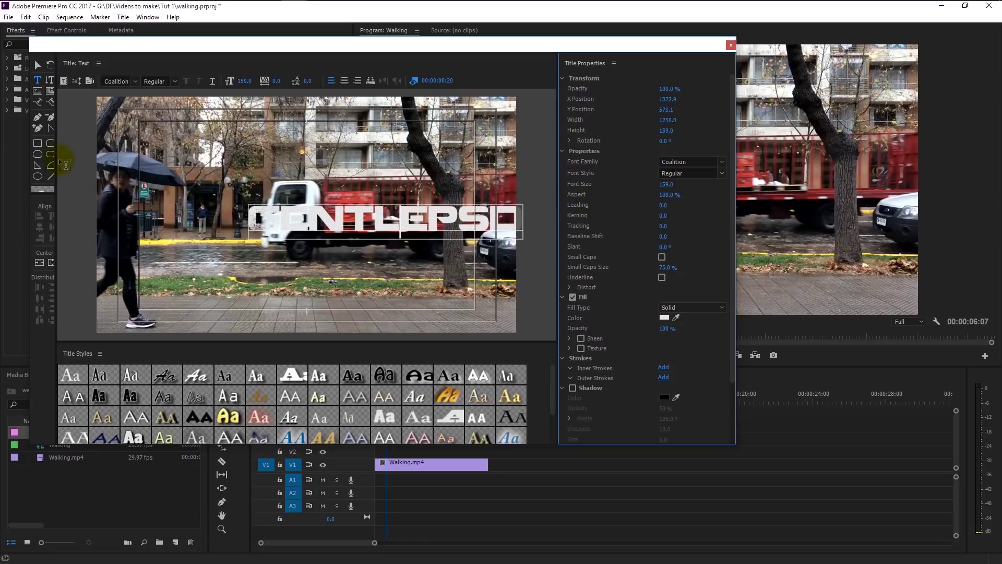
Move the GENTLEPSD text to the middle of the frame, at about X 948, Y 587
click(42, 66)
click(254, 221)
click(381, 228)
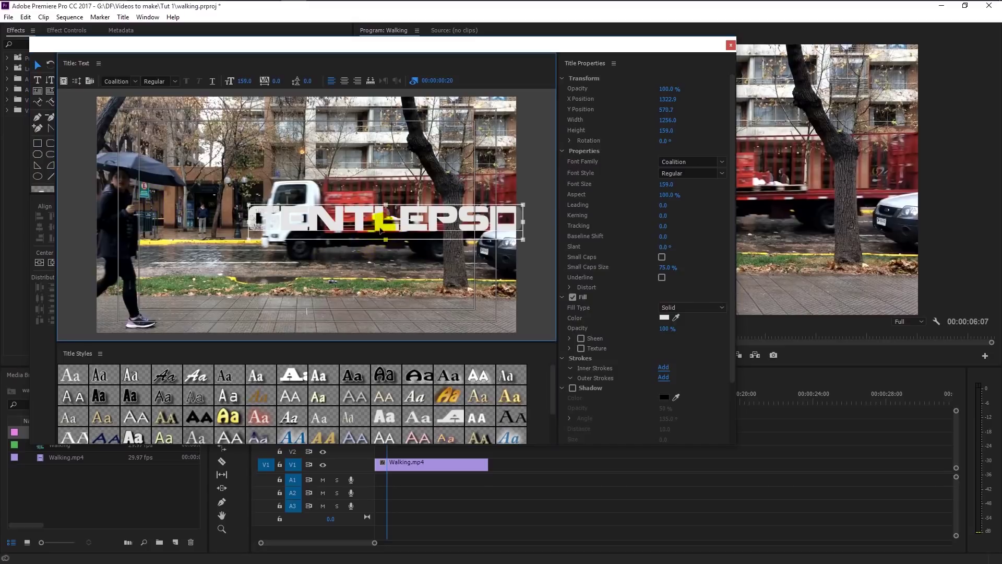
drag(309, 238, 309, 233)
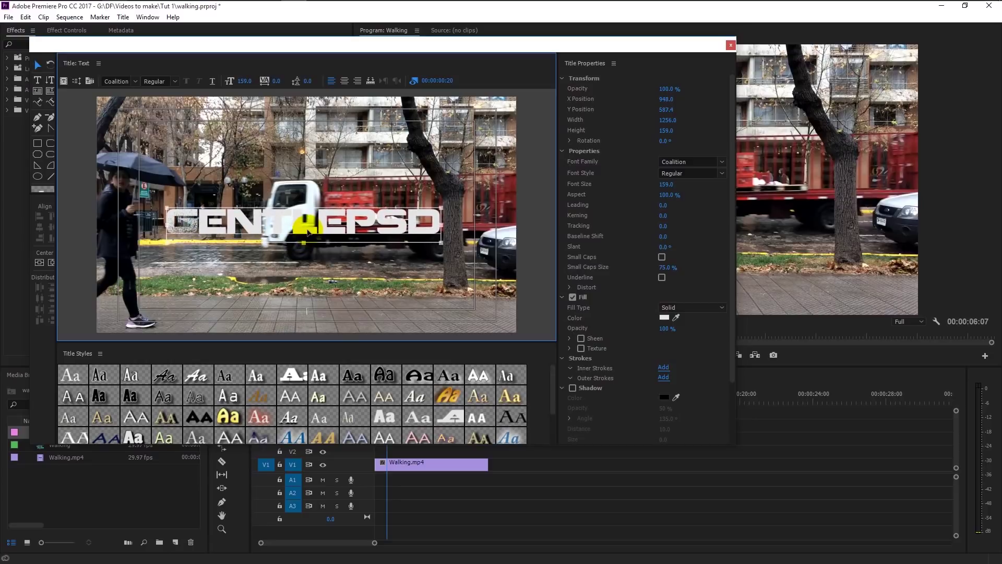
Set the GENTLEPSD text's fill color to white (FFFFFF)
click(665, 317)
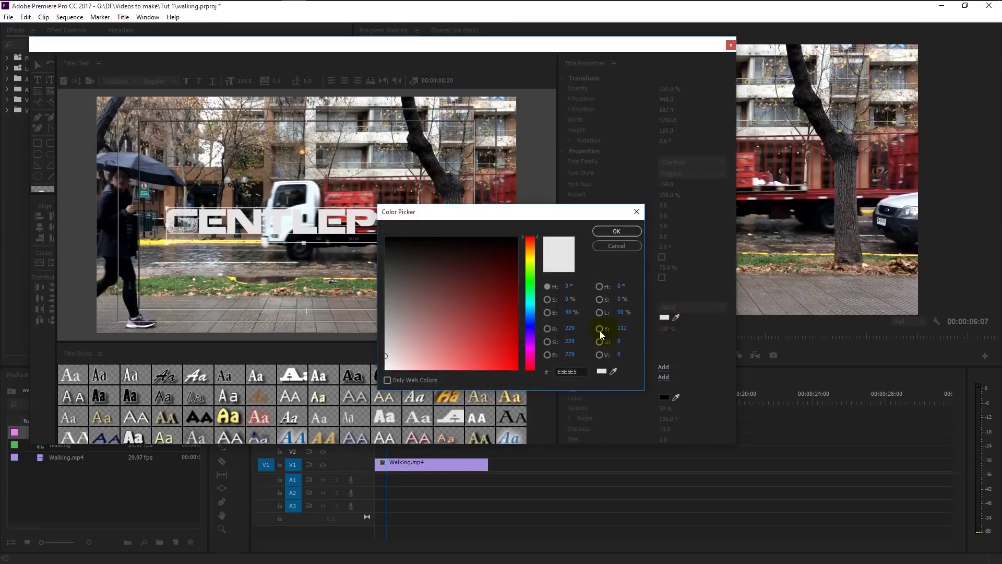
drag(446, 313, 368, 403)
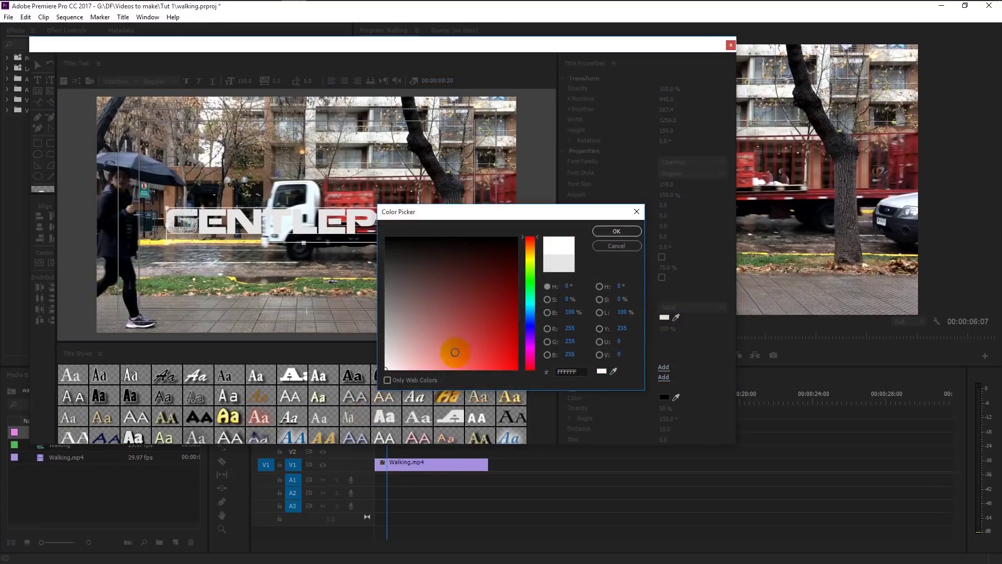
click(606, 234)
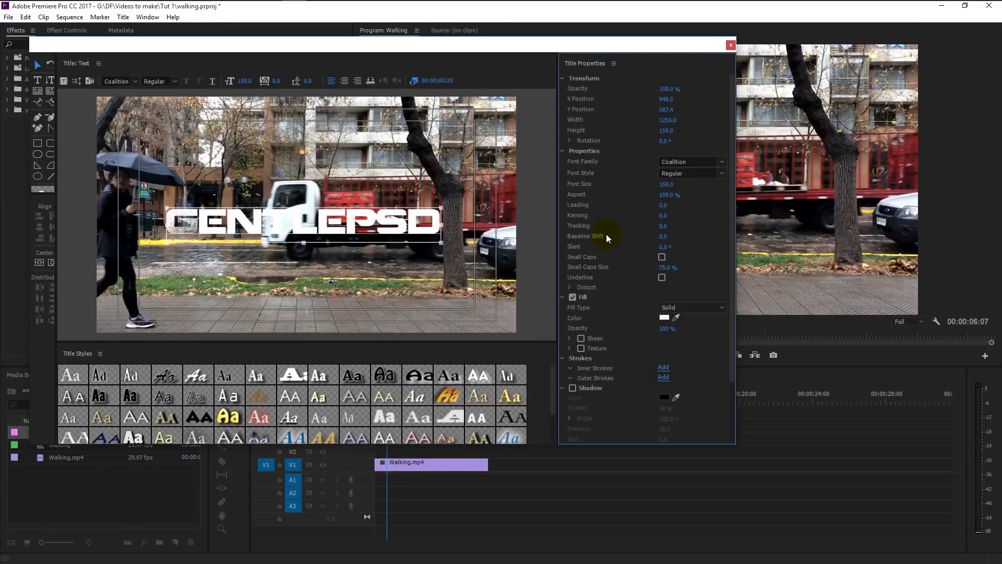
Set the GENTLEPSD text's fill color to black
click(665, 317)
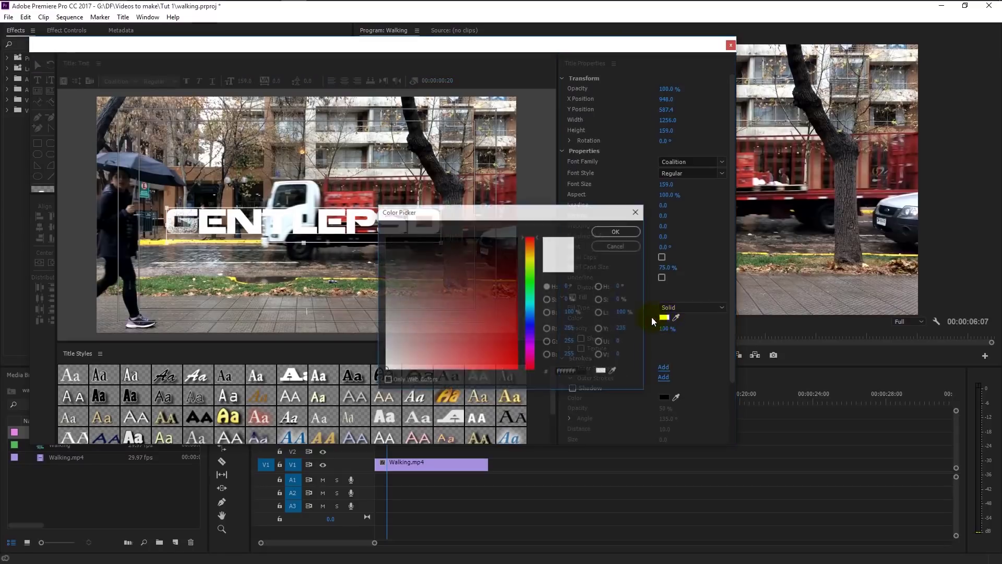
click(502, 284)
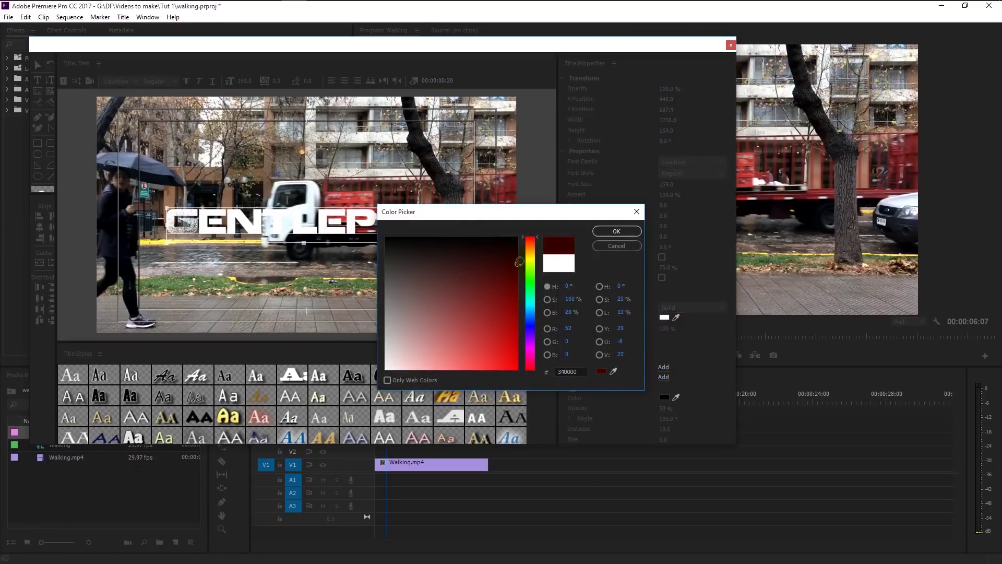
click(617, 231)
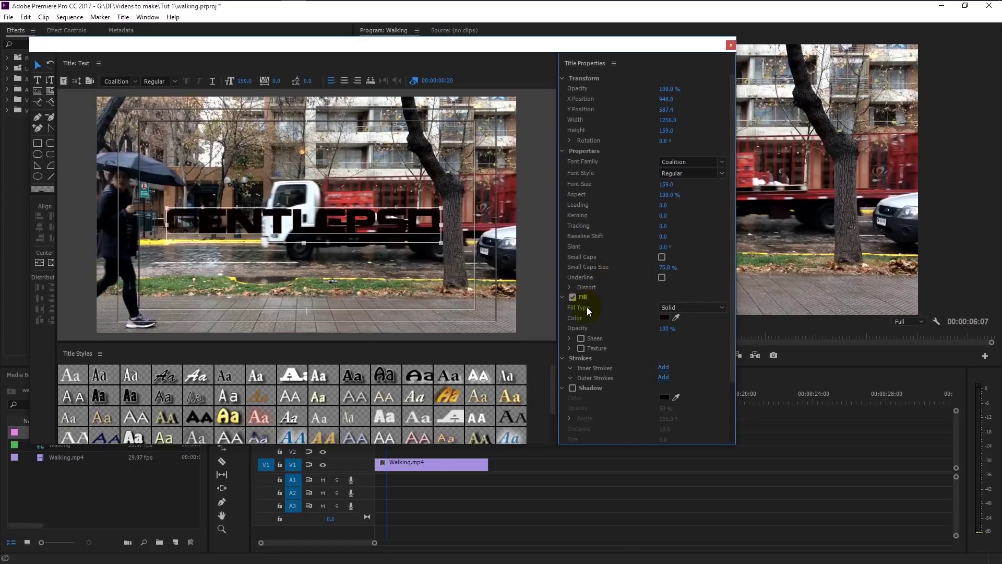
Change the GENTLEPSD text's fill color back to white (FFFFFF)
click(663, 317)
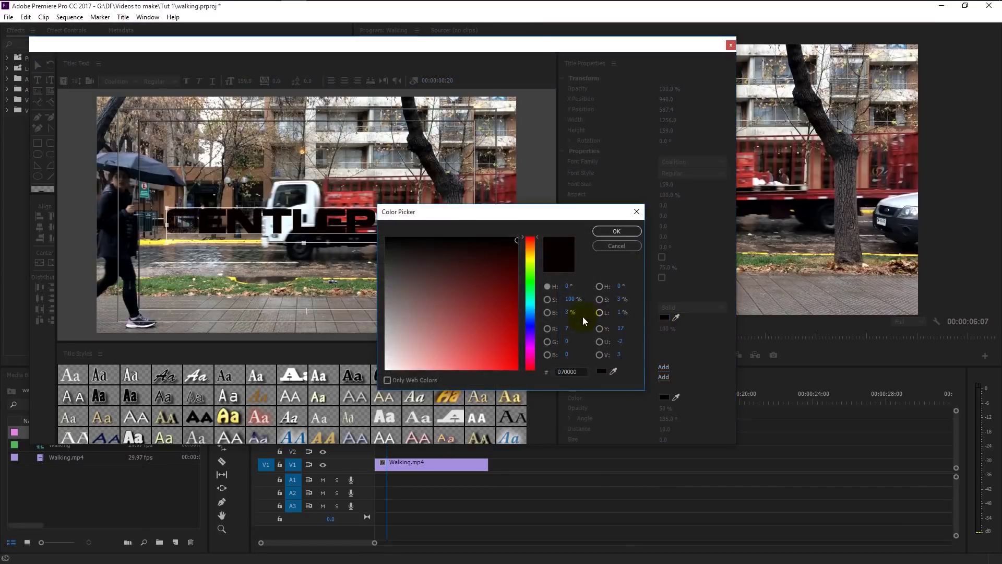
click(471, 303)
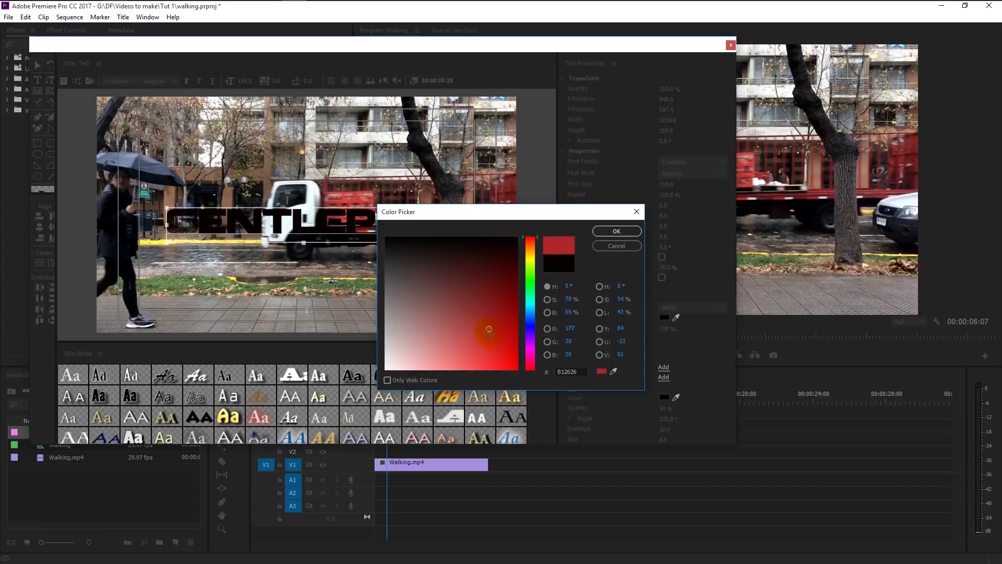
drag(481, 355, 384, 371)
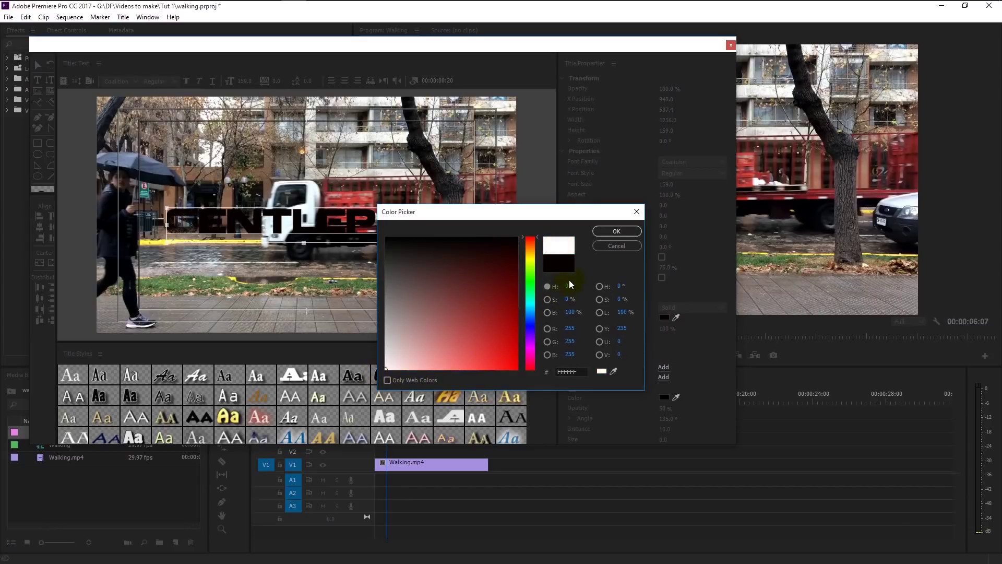
click(604, 228)
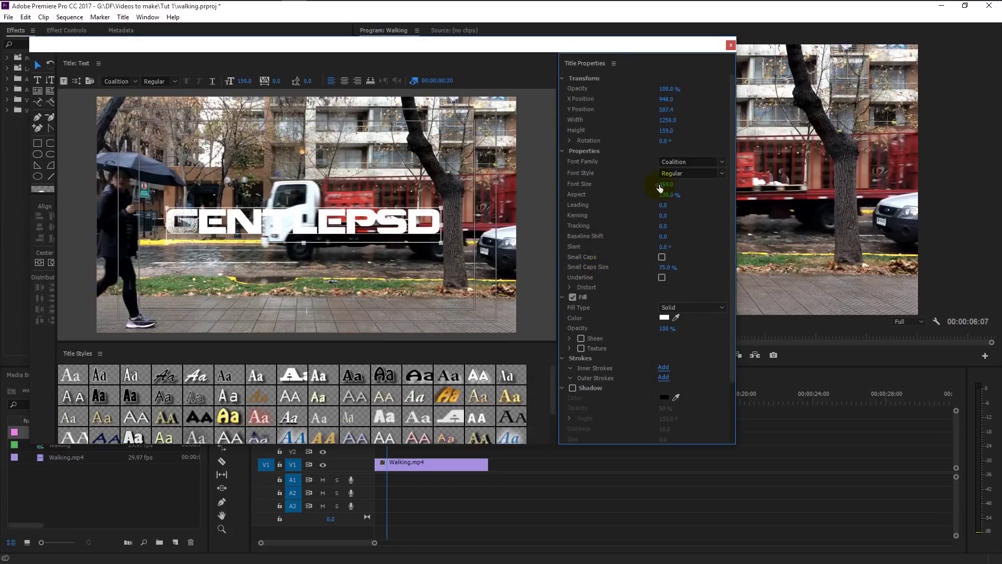
Enlarge the GENTLEPSD text to font size 180 and recenter it horizontally at about X 976
text(180)
key(Return)
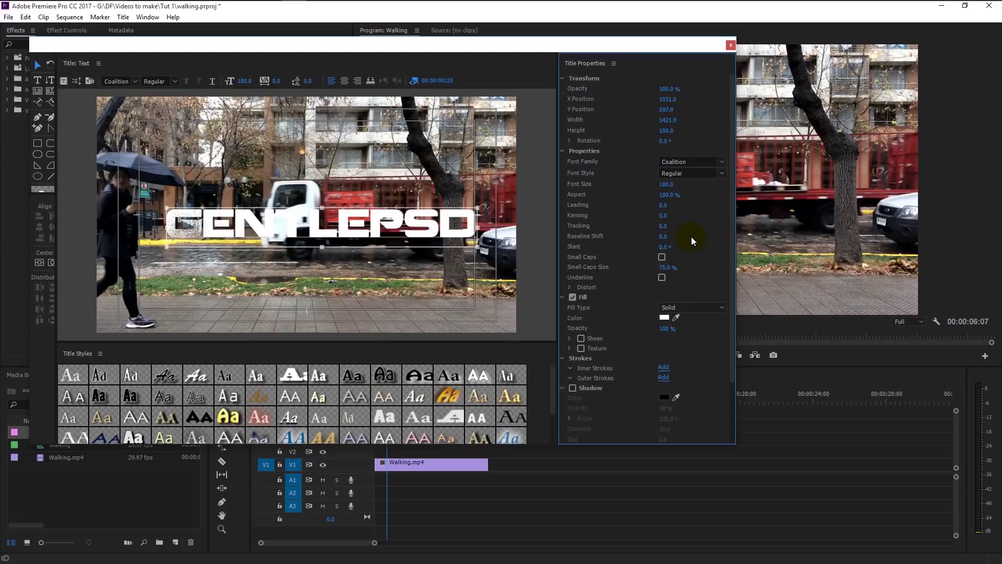
drag(407, 235, 397, 236)
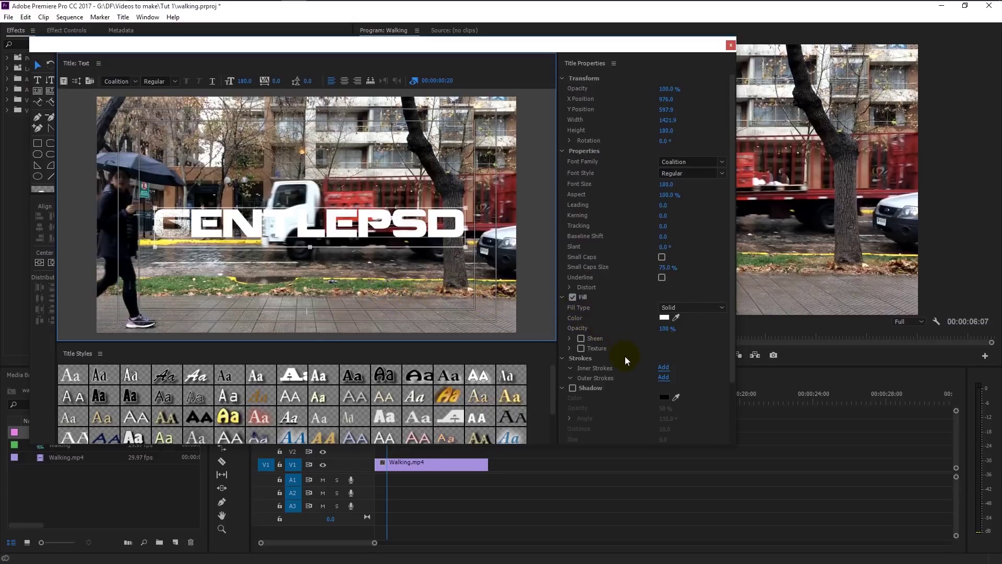
Enable a shadow on the GENTLEPSD text with 100% opacity and a 90° angle
click(590, 386)
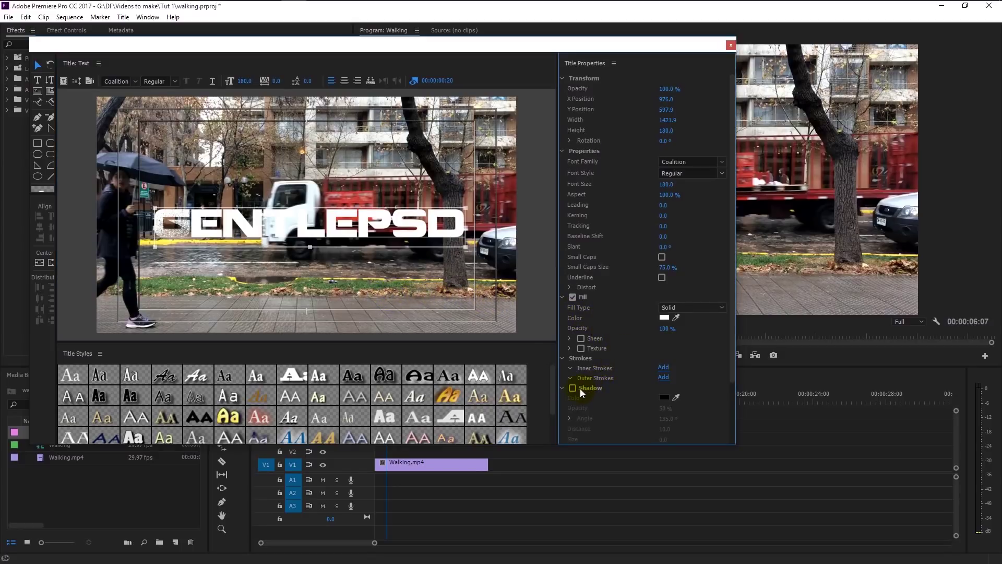
click(573, 388)
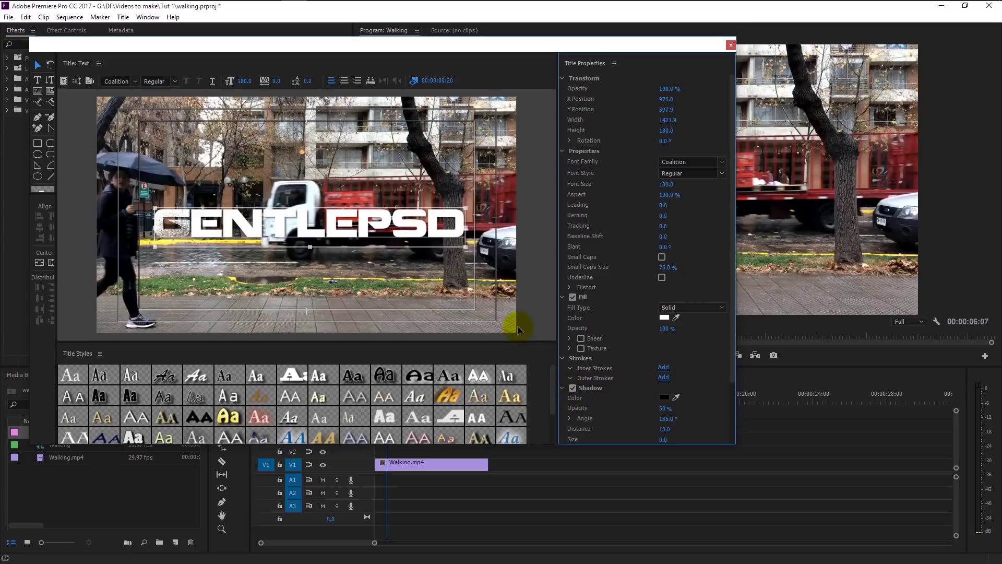
scroll(691, 389, down, 3)
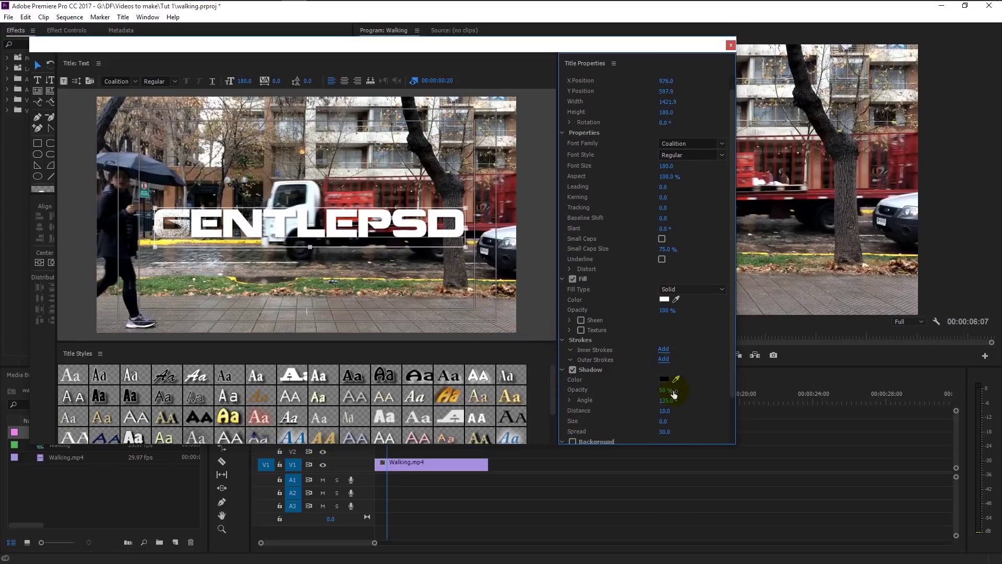
drag(666, 390, 684, 390)
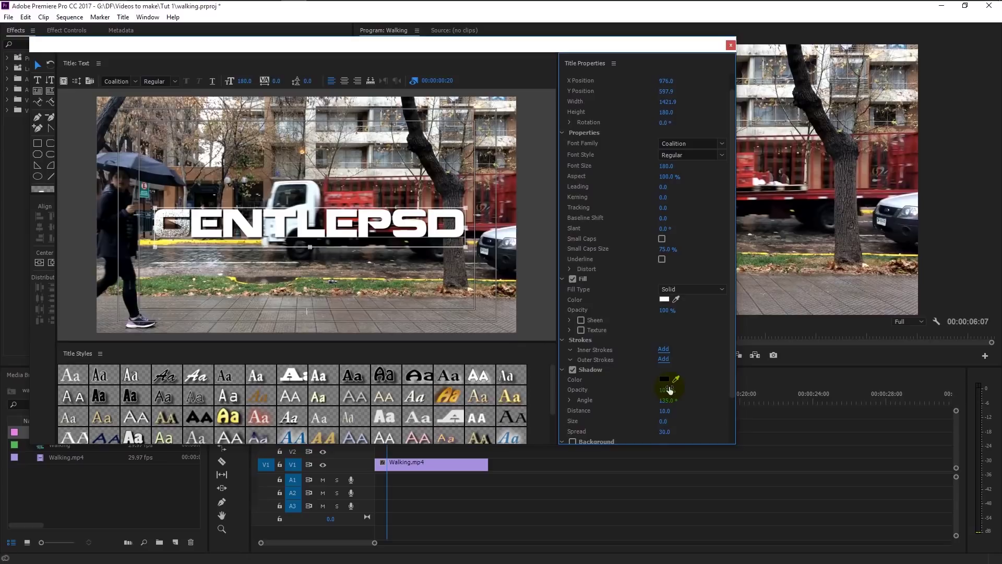
scroll(634, 390, down, 2)
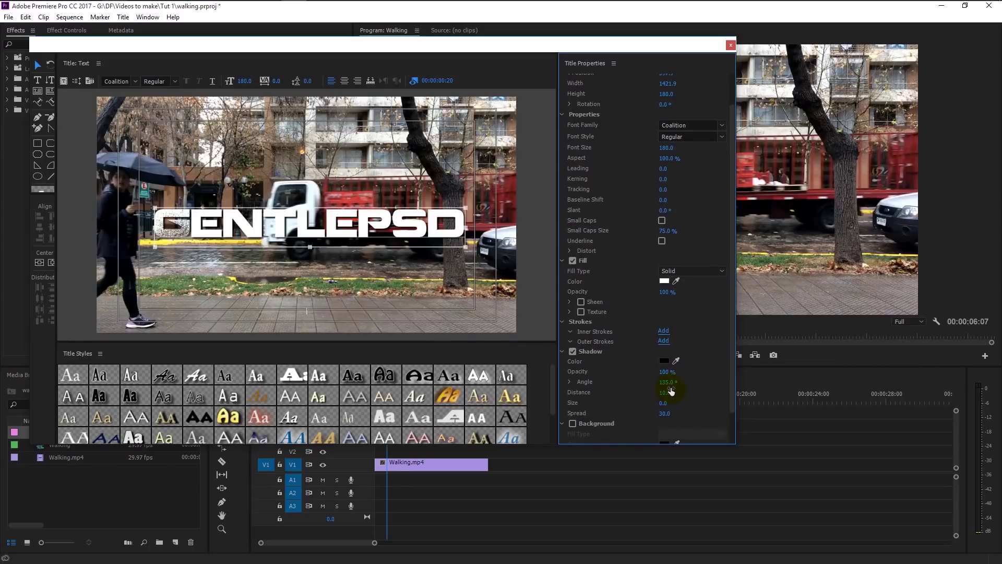
drag(667, 385, 674, 383)
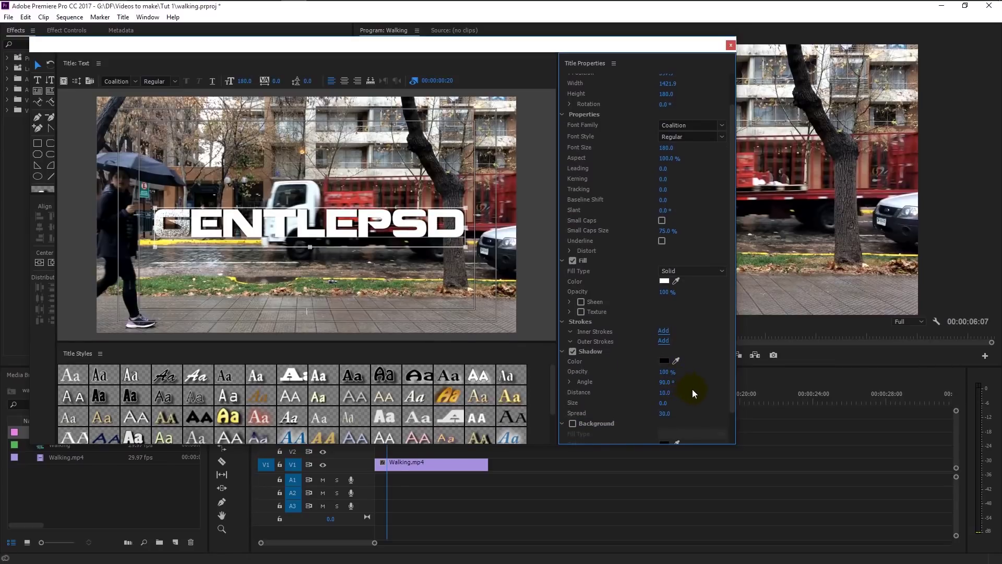
Set the text shadow's spread to 0 and its distance to 25, then close the title editor
drag(695, 412, 668, 410)
text(0)
key(Return)
drag(664, 393, 669, 392)
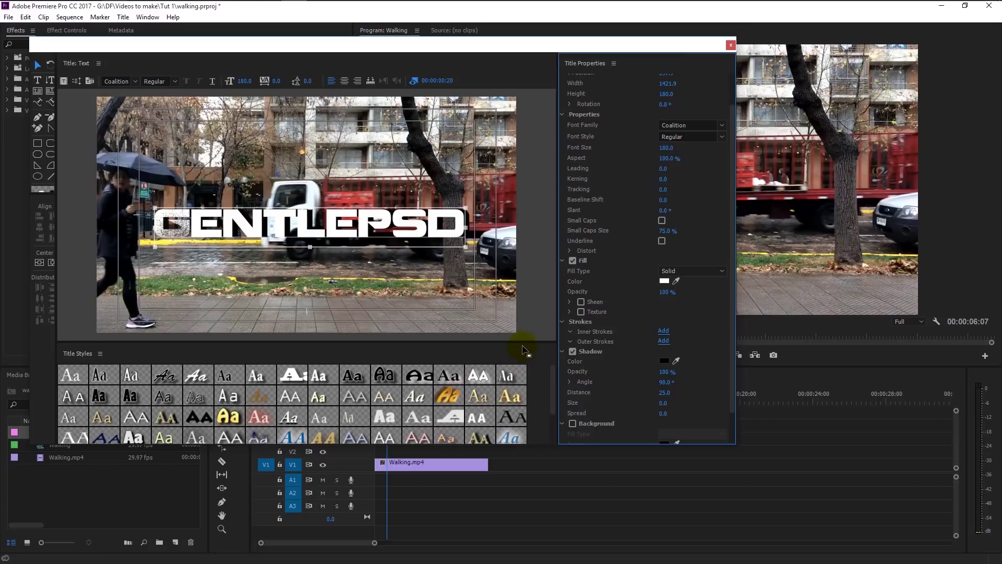
click(731, 46)
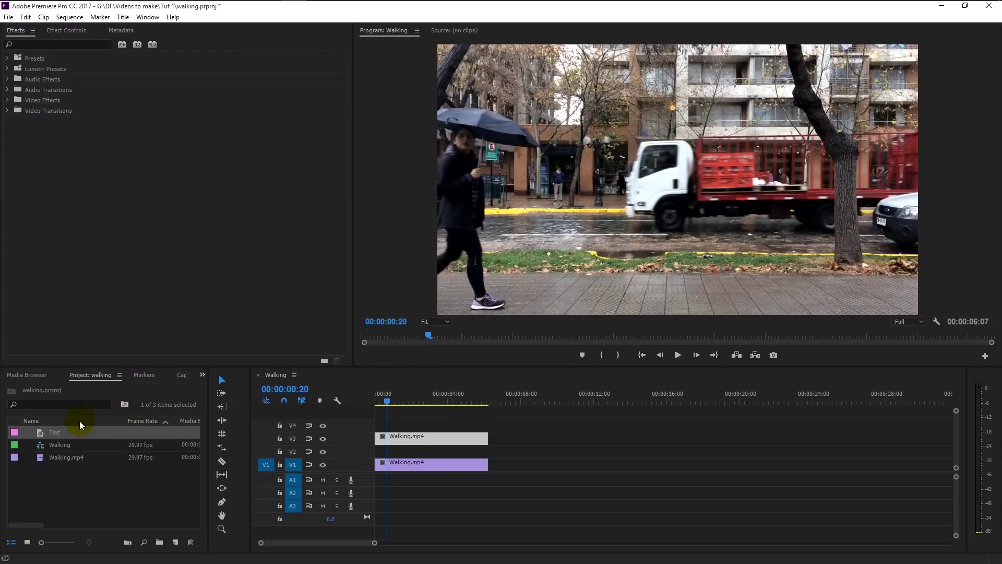
Place the Text title on V2 between the two Walking.mp4 clips and extend it to span their full length
drag(50, 432, 390, 452)
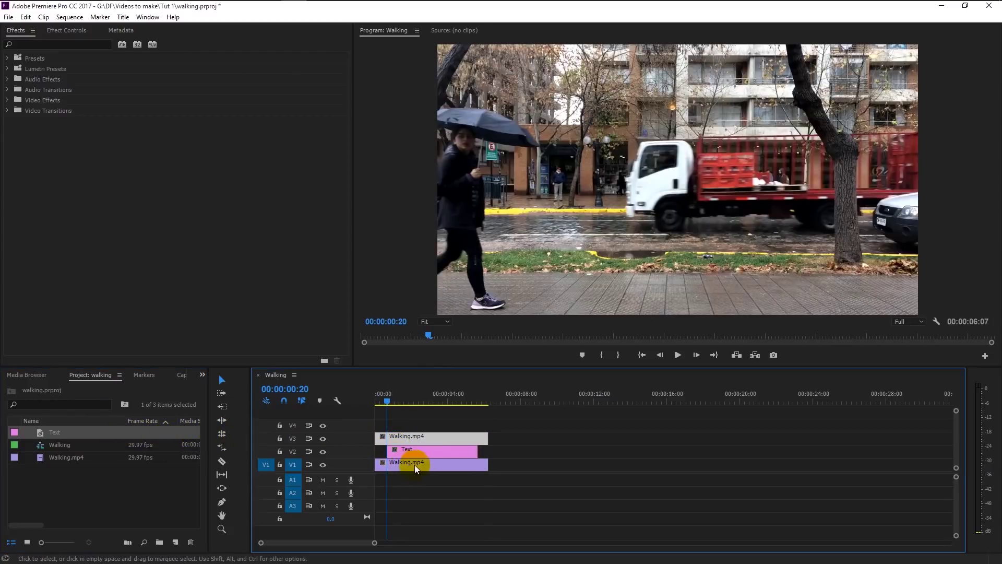
key(space)
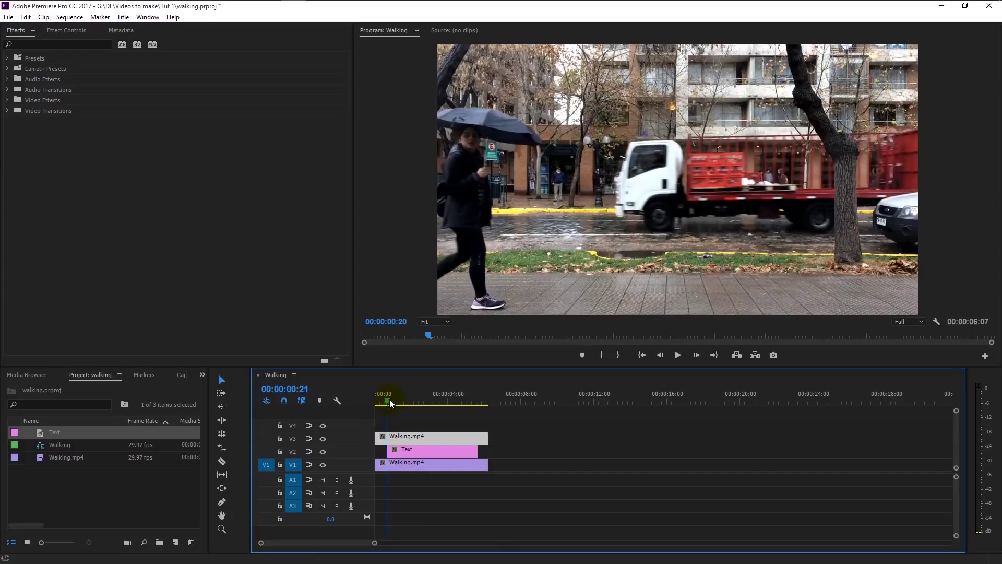
click(381, 451)
key(Delete)
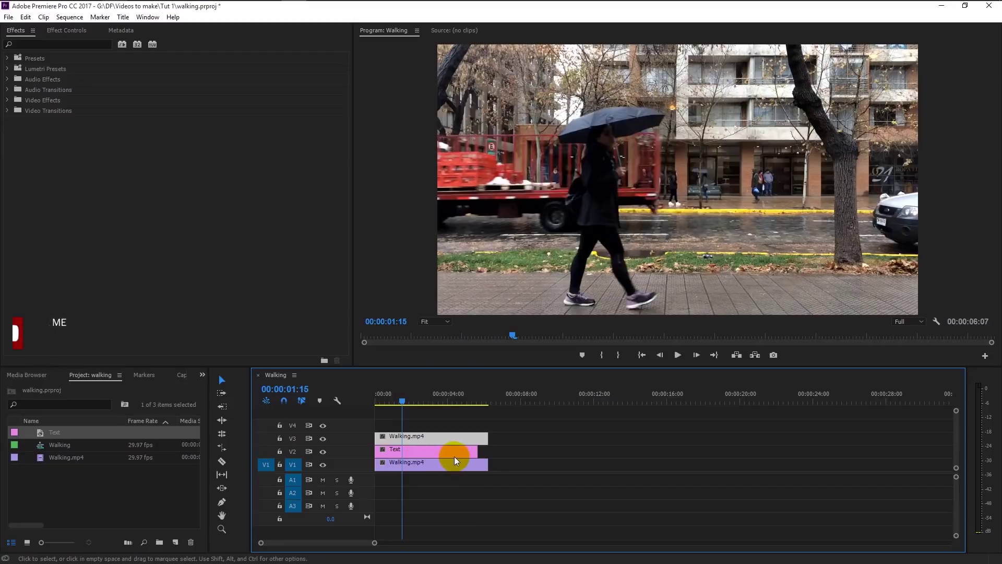
drag(464, 450, 477, 448)
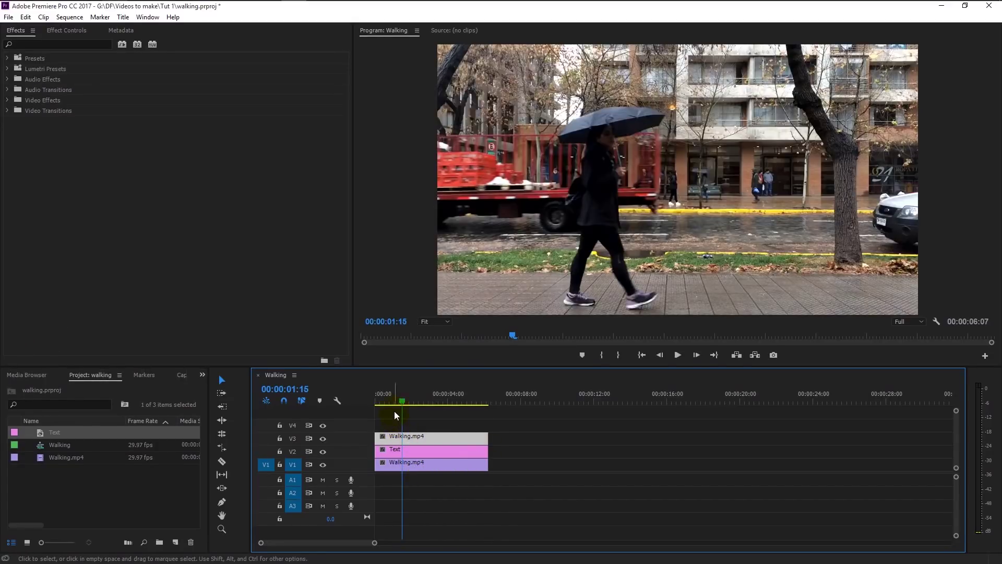
At 00:00:00:23, start a freehand opacity mask on the V3 Walking.mp4 clip, placing its first points along the woman's lower back
drag(403, 405, 385, 411)
key(space)
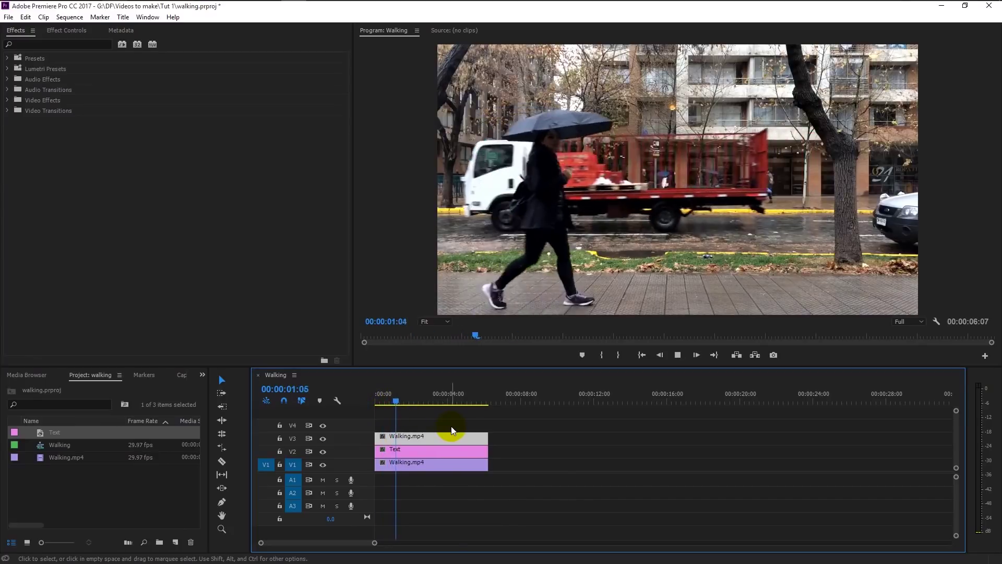
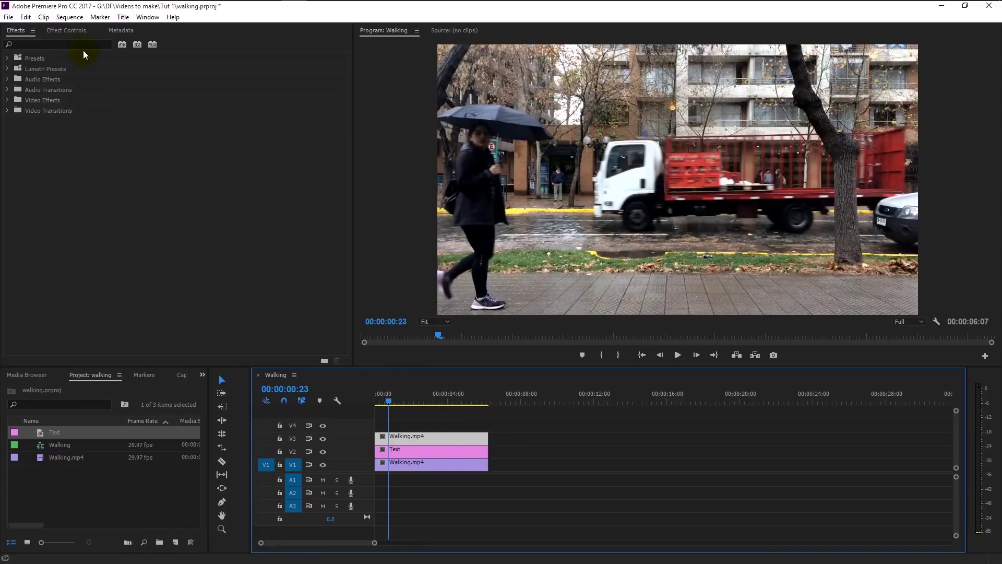
click(78, 32)
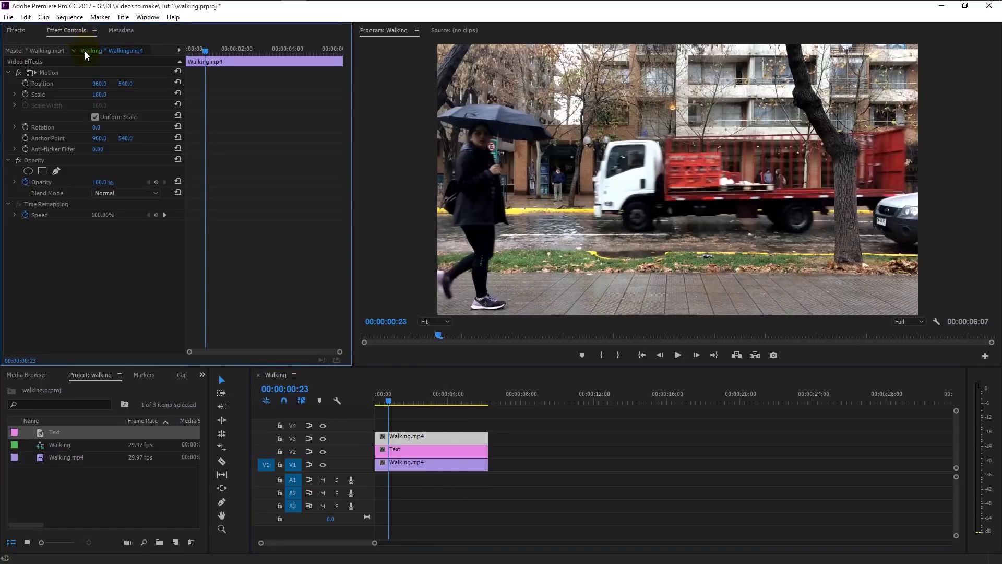
click(61, 169)
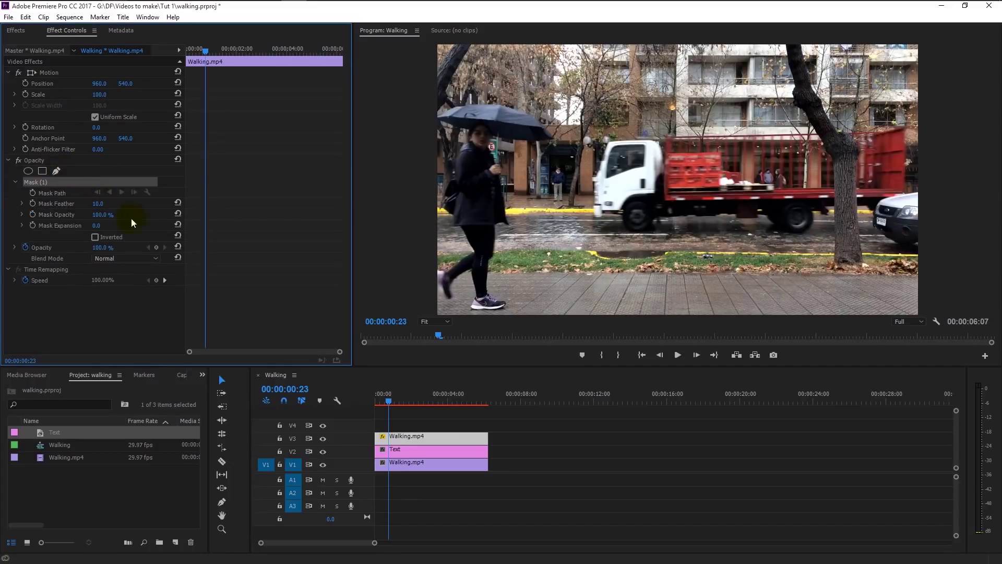
click(466, 236)
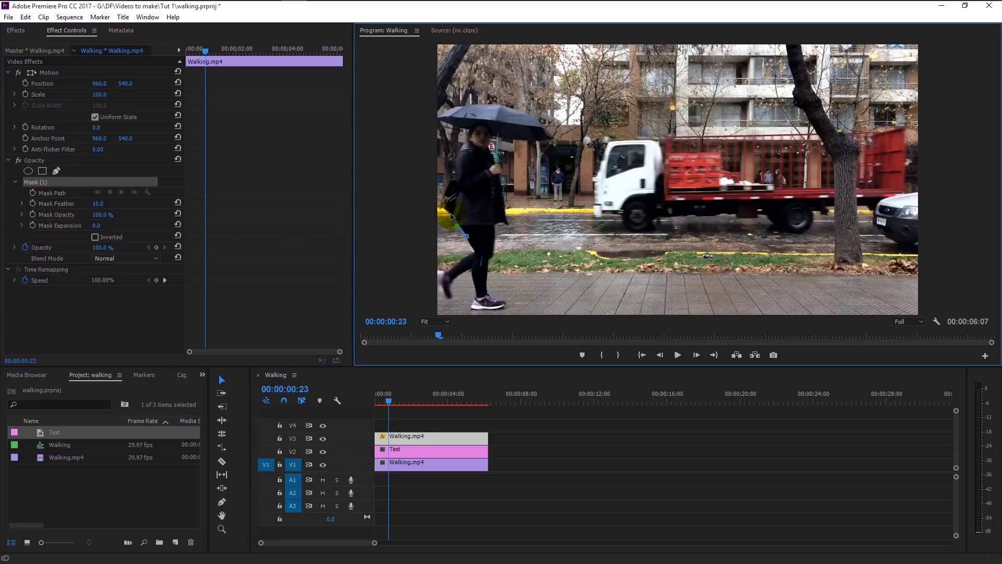
click(450, 214)
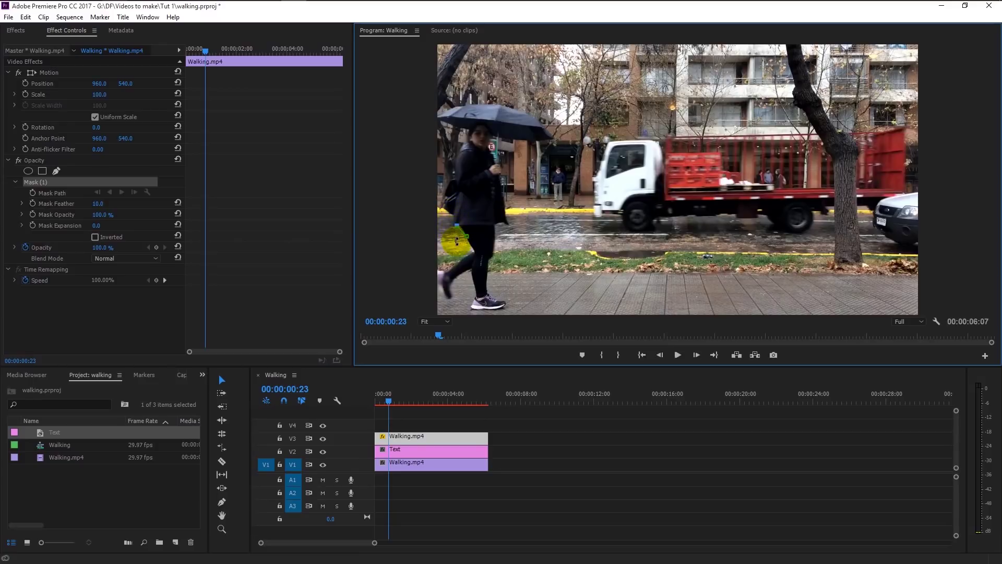
Trace the mask up the back edge of the woman's bag and coat toward her shoulder, viewing the frame at 100%
click(431, 322)
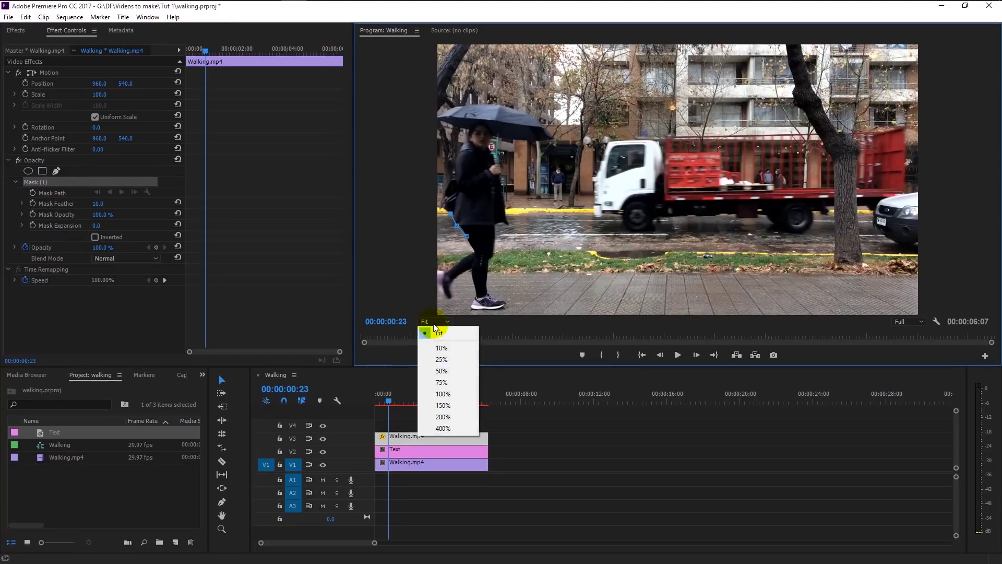
click(455, 393)
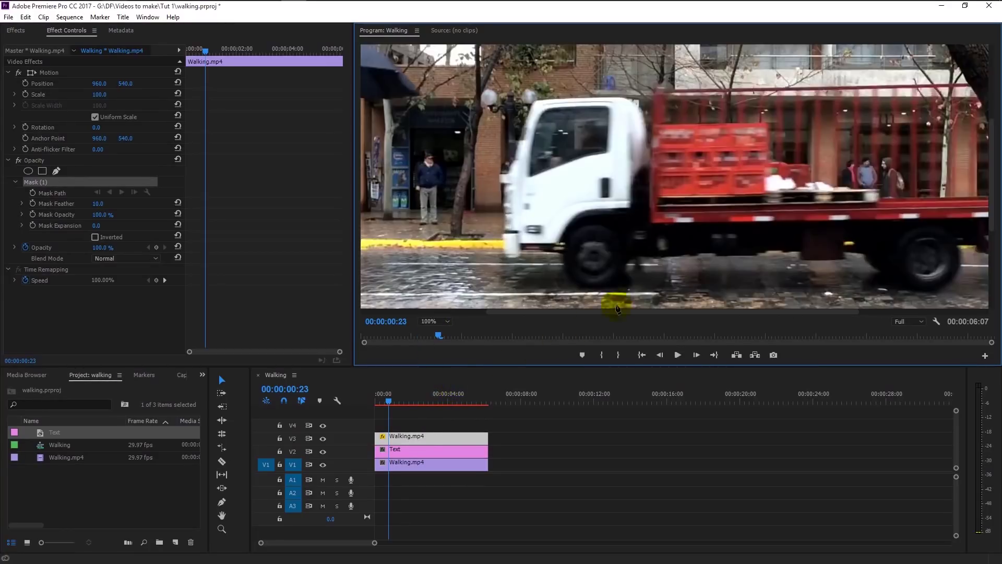
drag(994, 203, 992, 239)
click(804, 298)
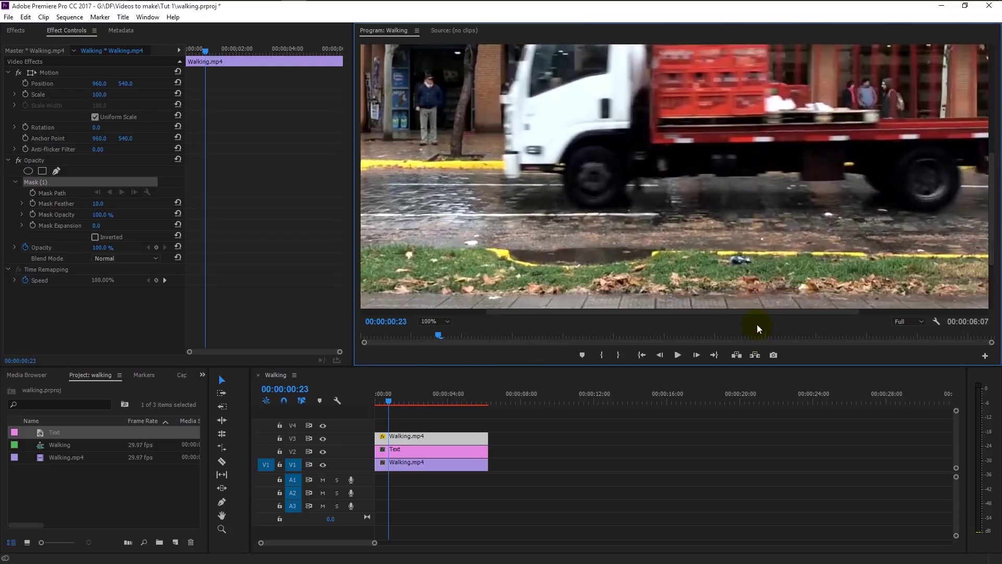
drag(753, 314, 601, 315)
click(401, 162)
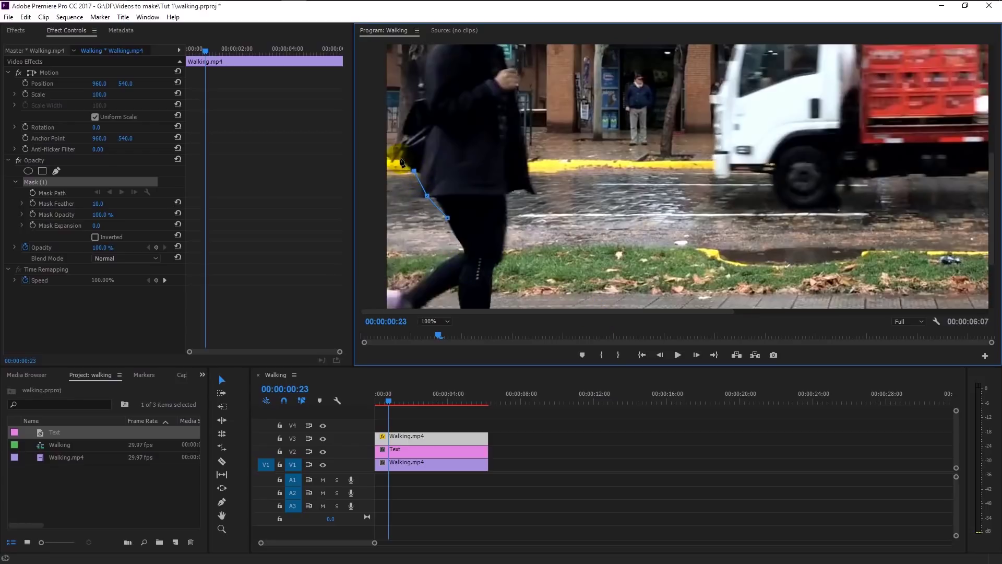
click(409, 117)
click(415, 101)
key(ctrl+z)
click(419, 101)
click(434, 53)
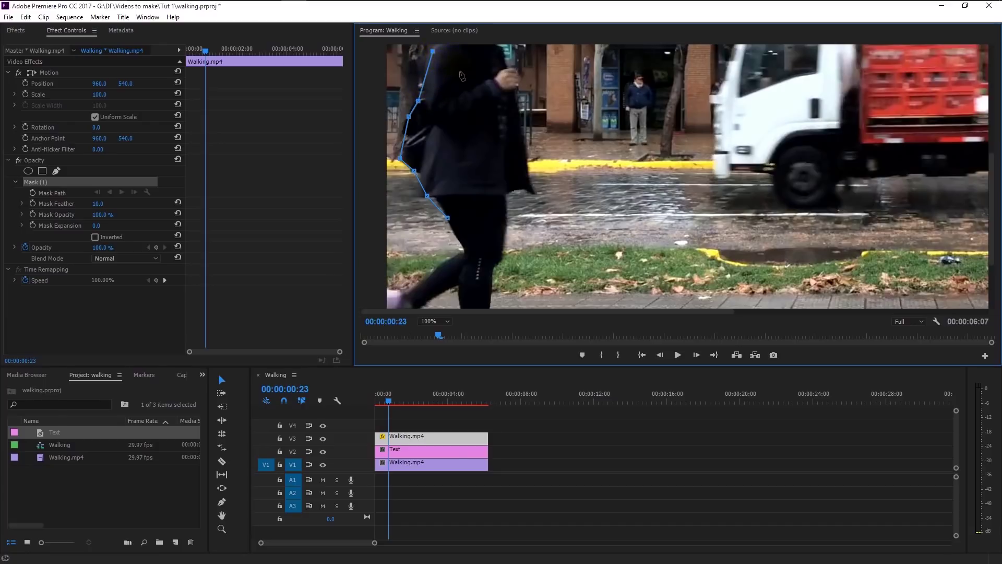
Continue the mask across the woman's shoulders and down the front of her coat, closing the path around her thighs
scroll(994, 223, up, 3)
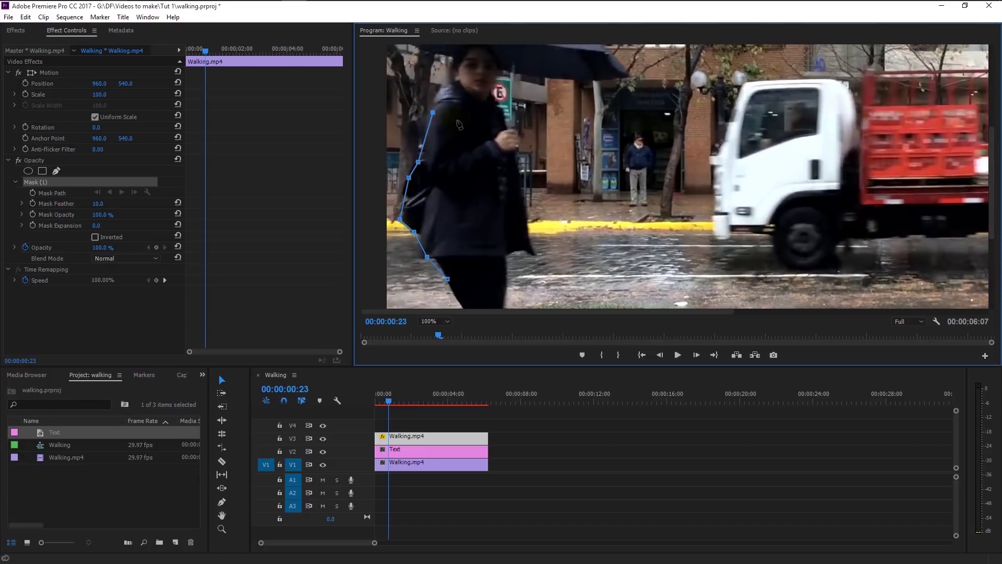
click(451, 101)
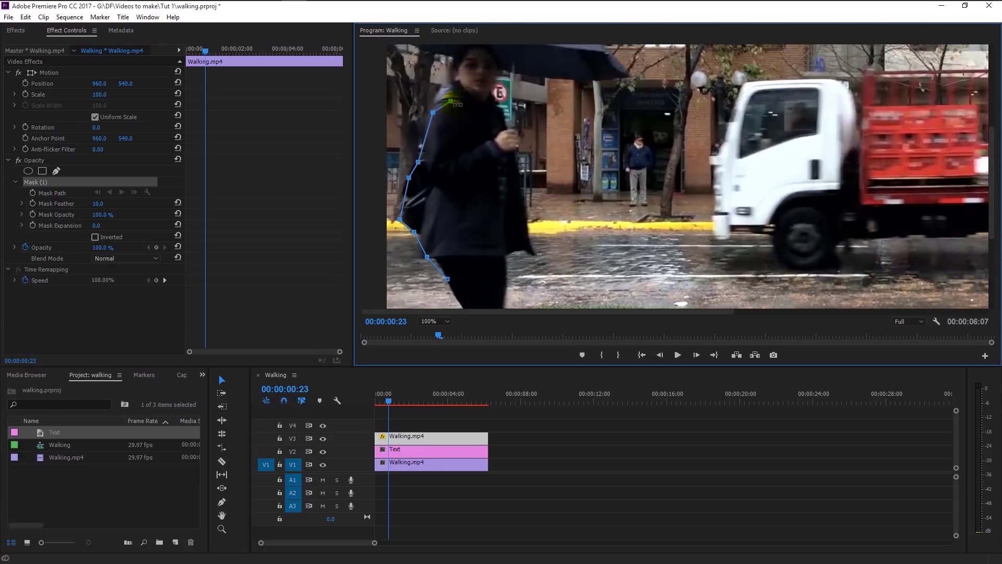
click(494, 104)
click(506, 127)
click(517, 132)
click(520, 149)
click(514, 162)
click(534, 252)
click(509, 253)
click(504, 297)
click(458, 301)
click(448, 279)
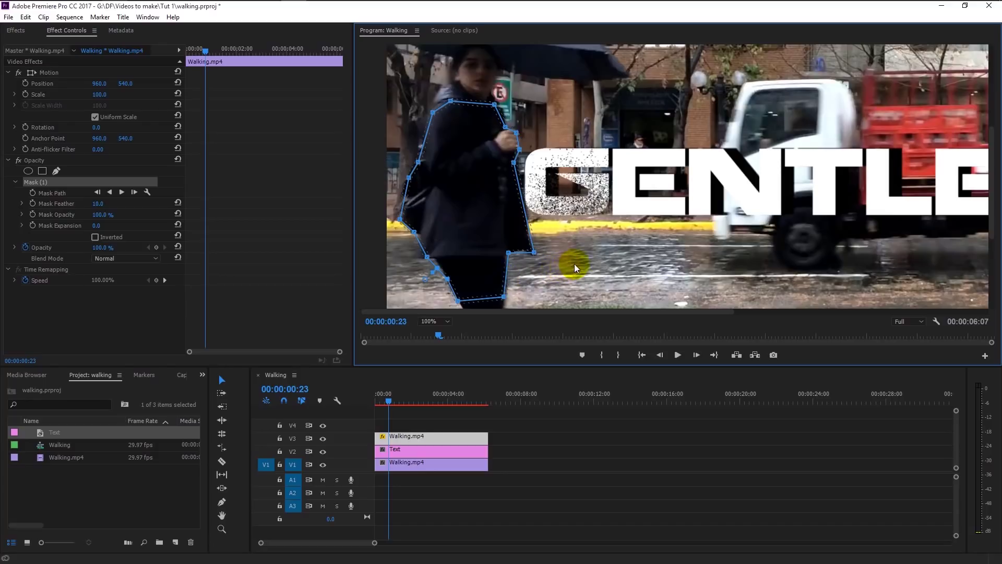
Fit the whole frame in the program view to check the mask around the walking woman
key(alt)
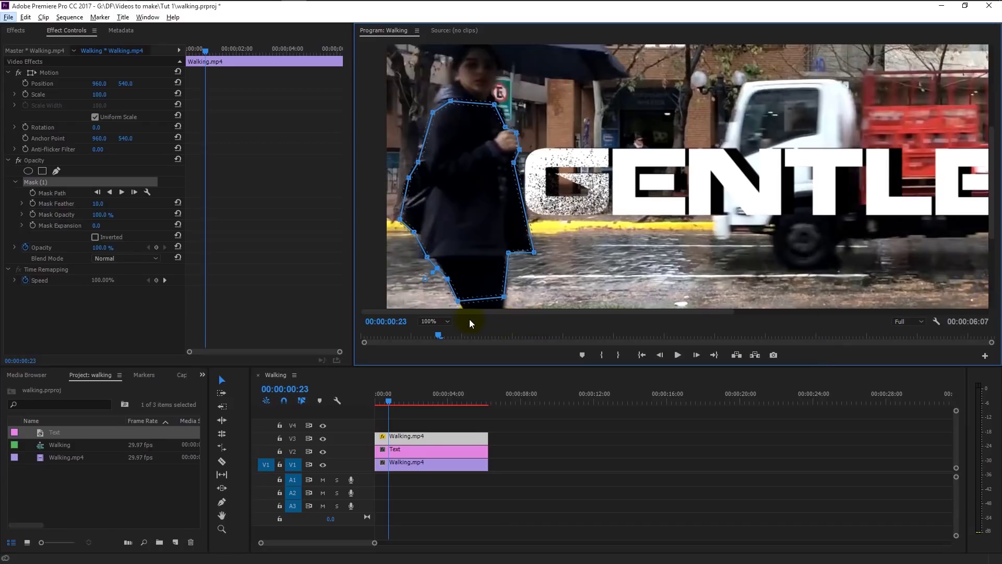
click(449, 321)
click(459, 334)
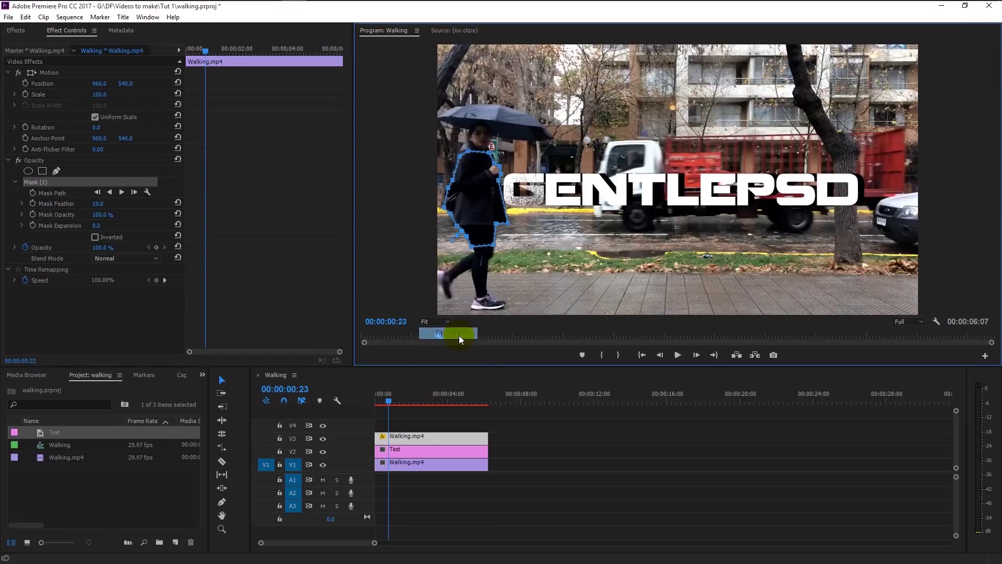
drag(505, 232, 507, 224)
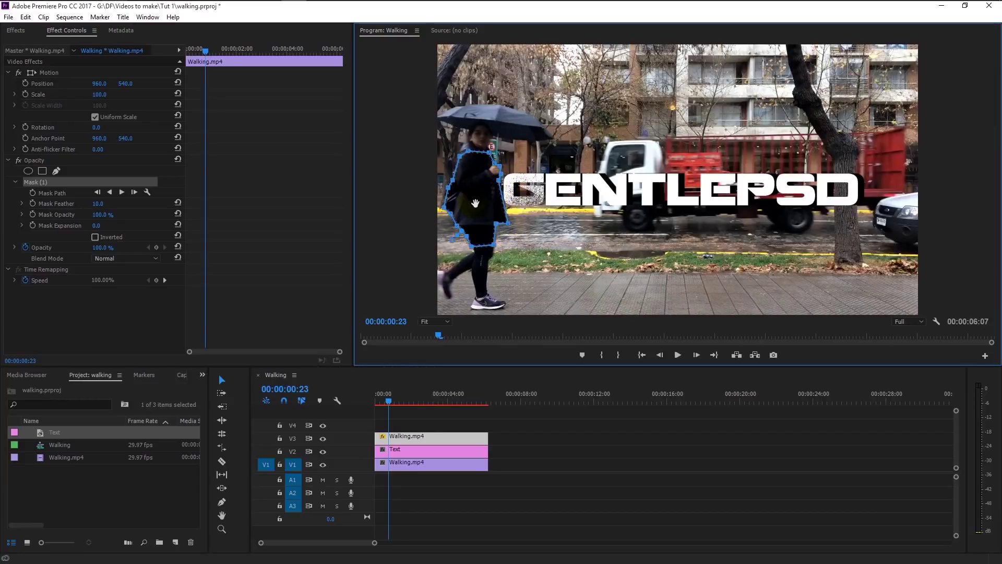
Hide the V1 track to check the woman's masked cutout against the title, and show the track again
click(410, 464)
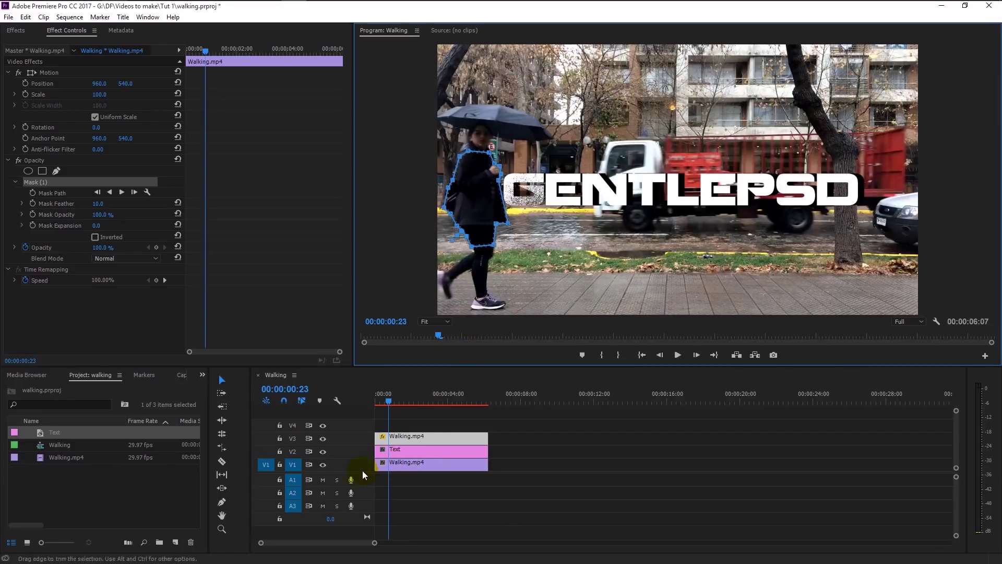
click(390, 466)
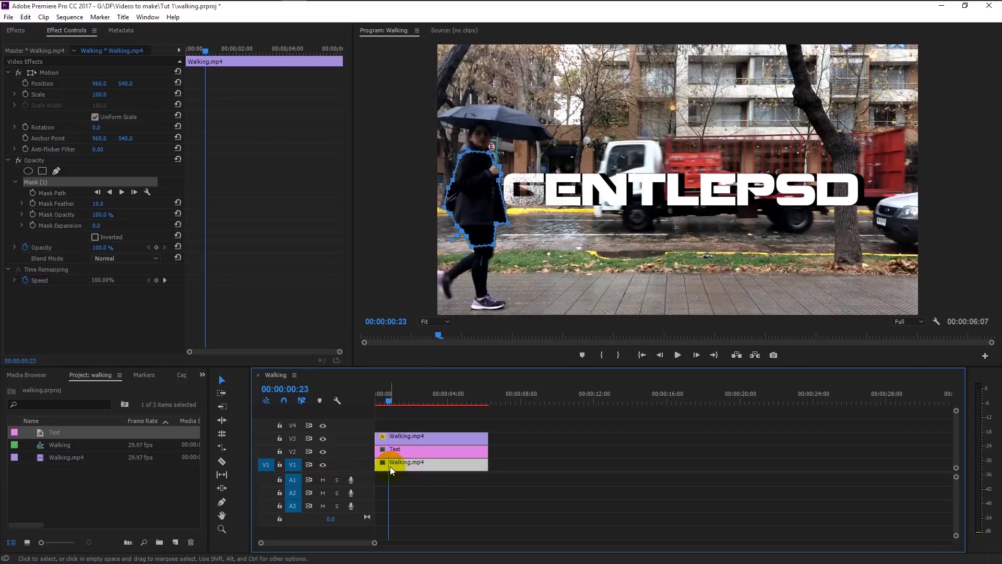
key(Delete)
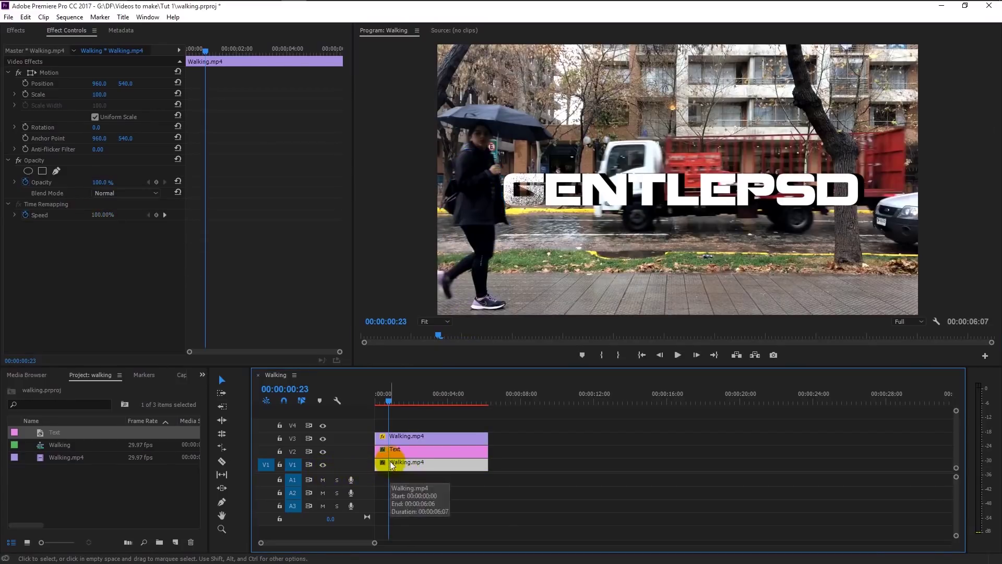
click(322, 464)
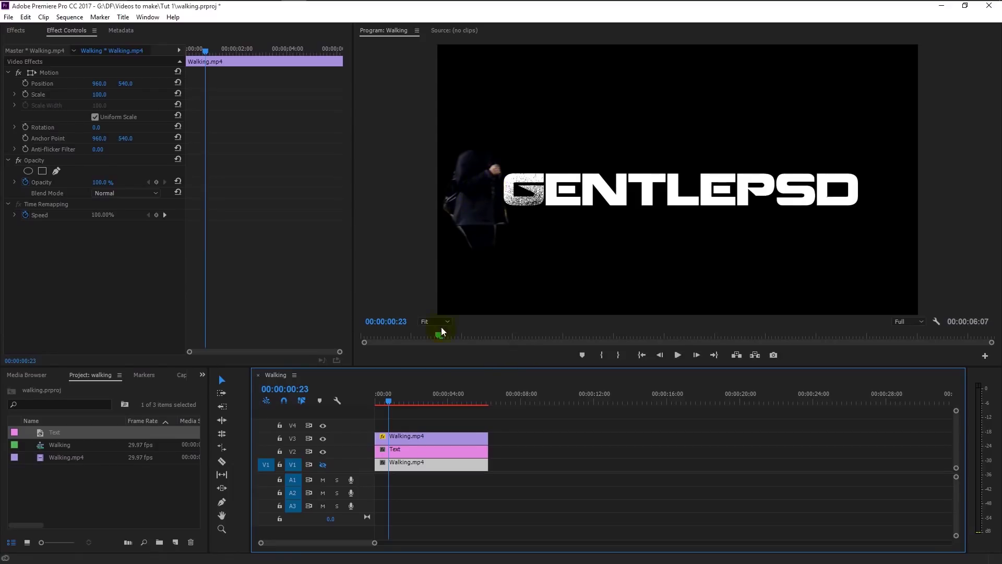
click(324, 465)
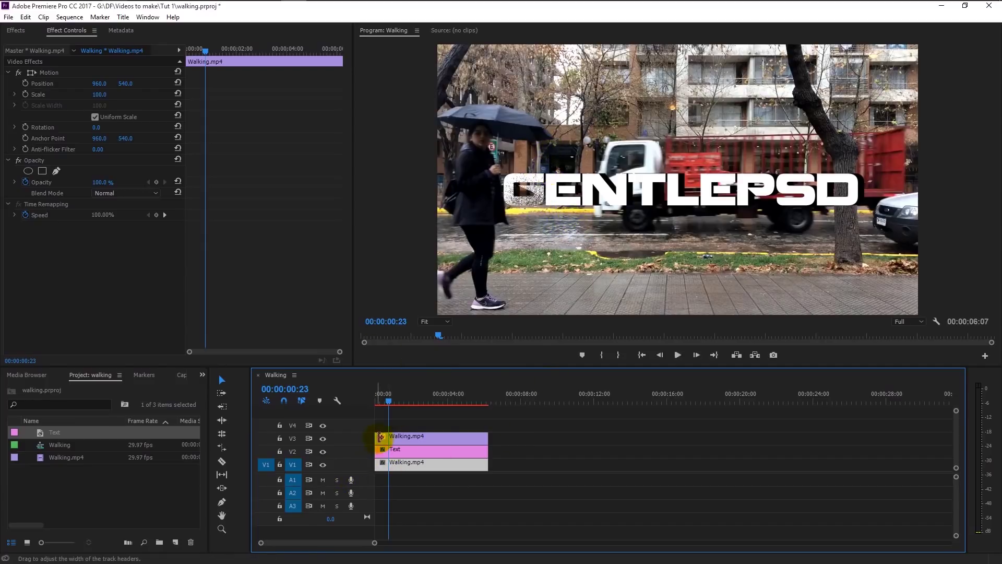
Turn on Mask Path keyframing for Mask (1) of the V3 Walking.mp4 clip at 00:00:00:23 and keep the mask selected
click(406, 436)
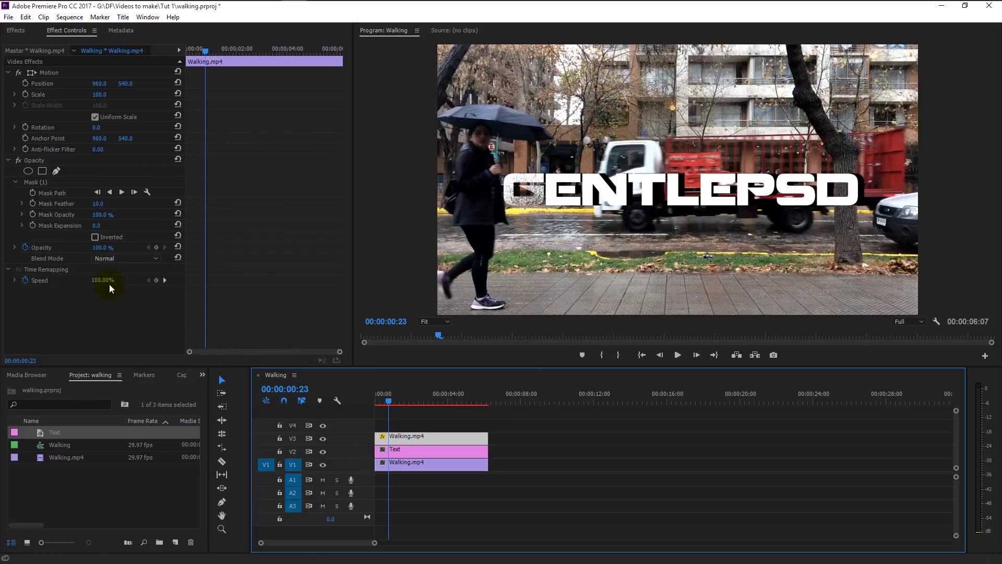
click(46, 181)
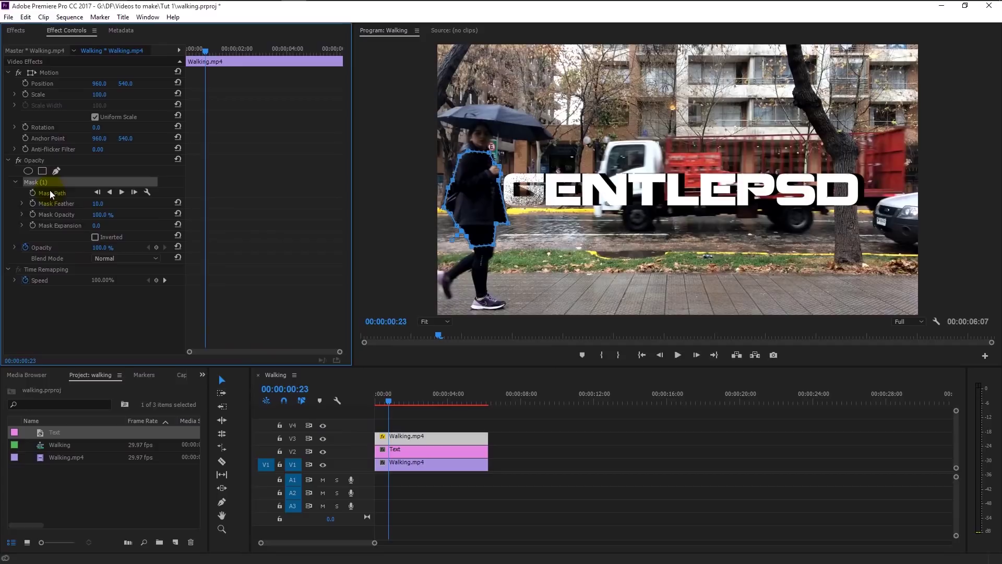
click(33, 194)
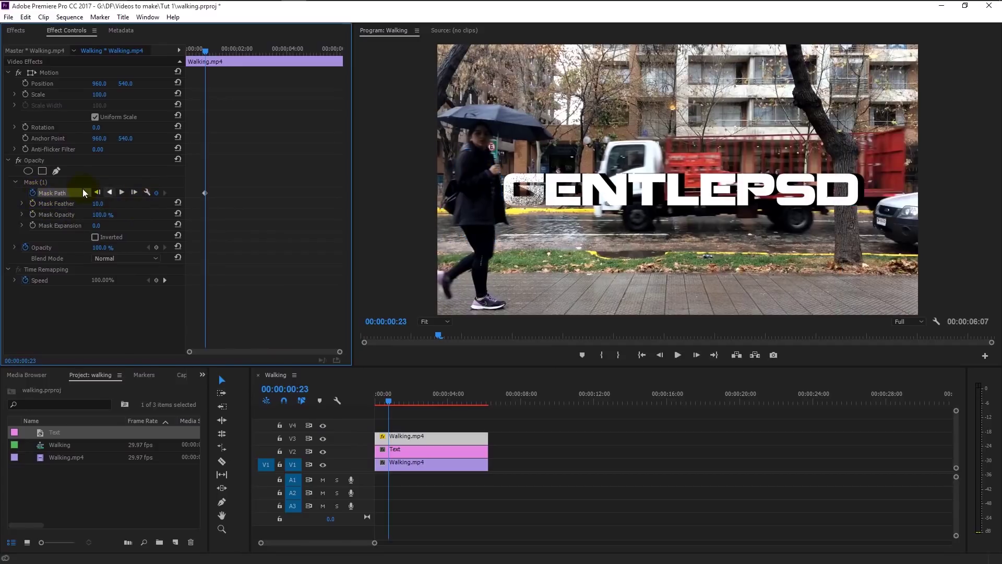
click(45, 183)
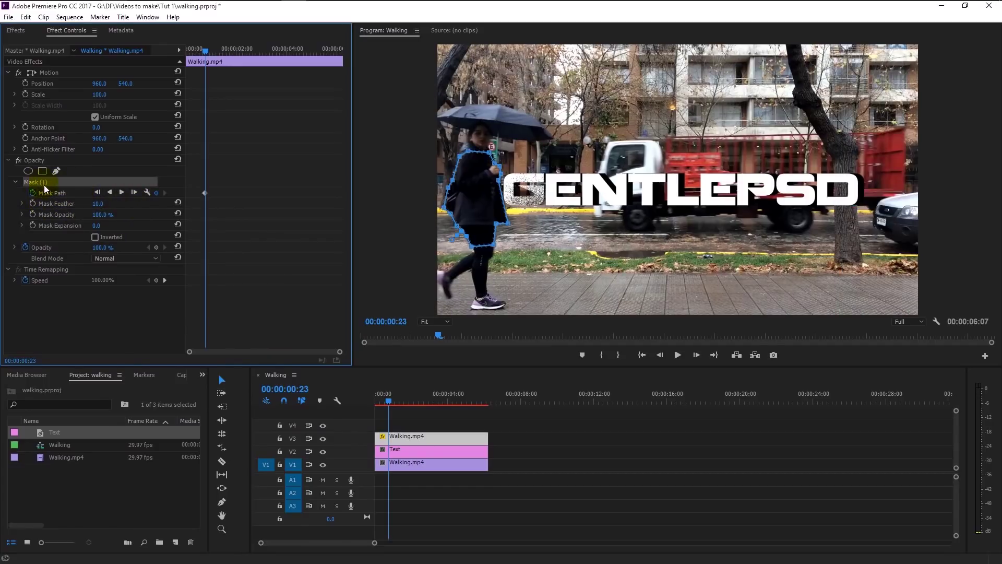
Track the mask forward frame by frame to 00:00:00:29 and shift the whole mask slightly back onto the woman
click(132, 193)
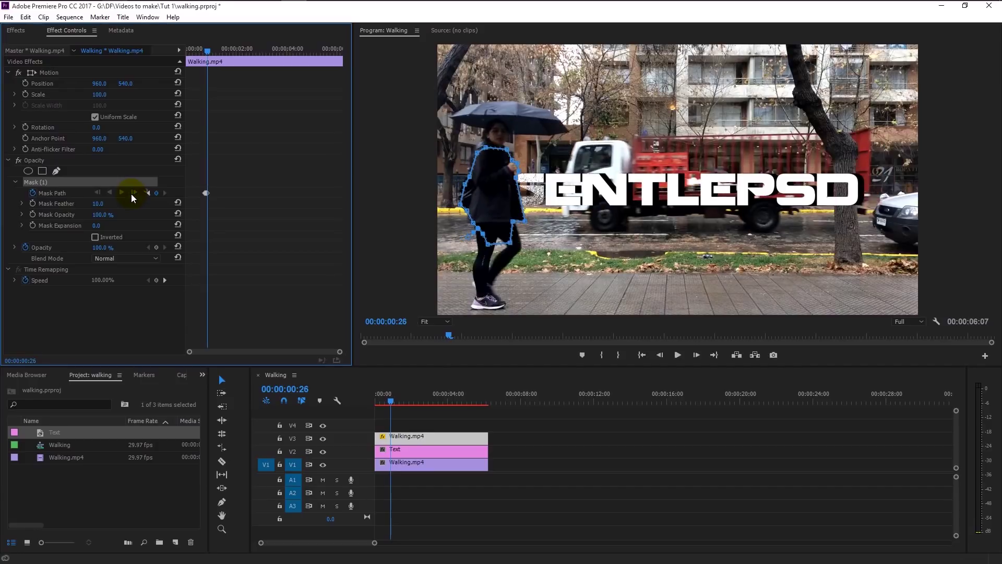
click(133, 193)
click(133, 193)
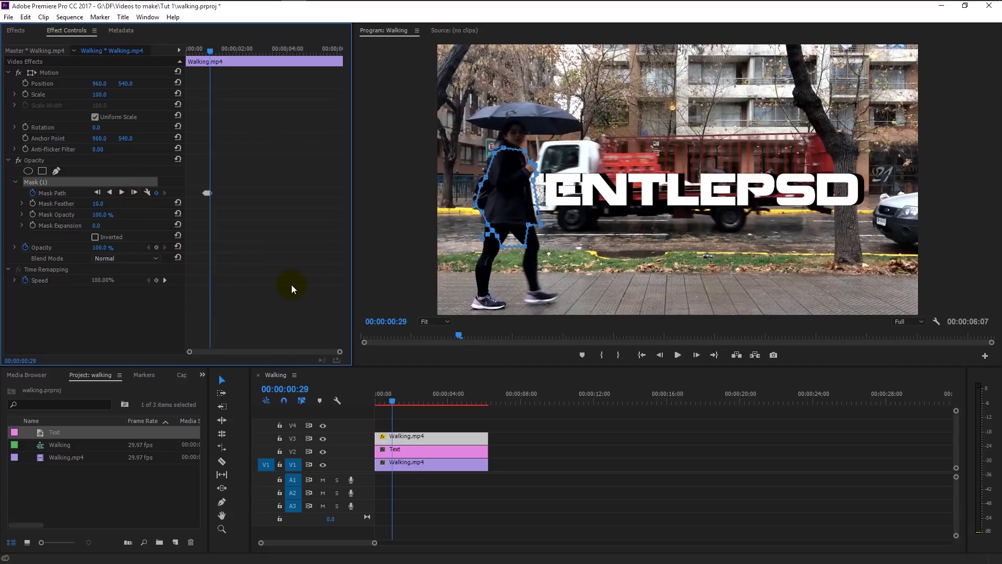
click(513, 199)
drag(510, 199, 507, 198)
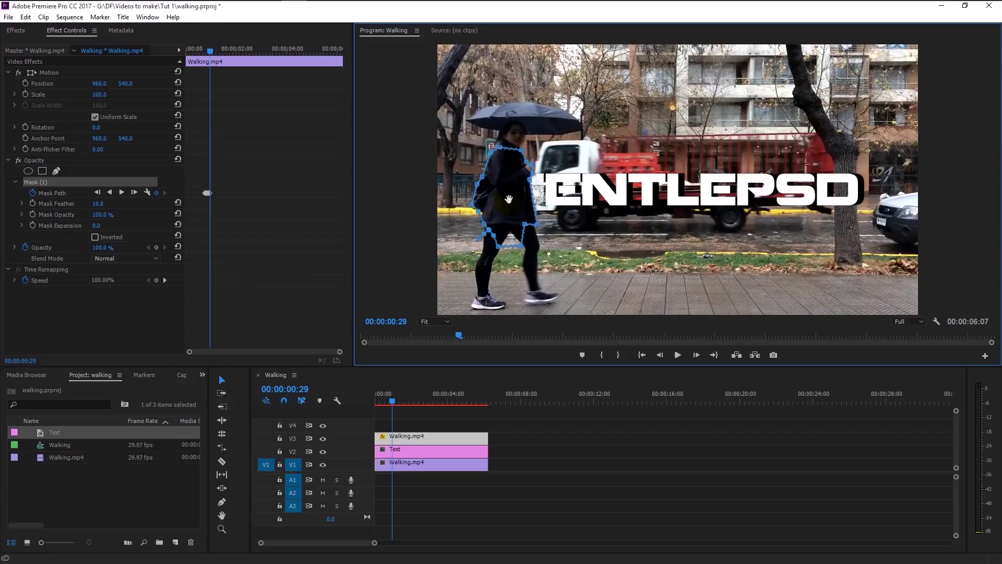
click(504, 249)
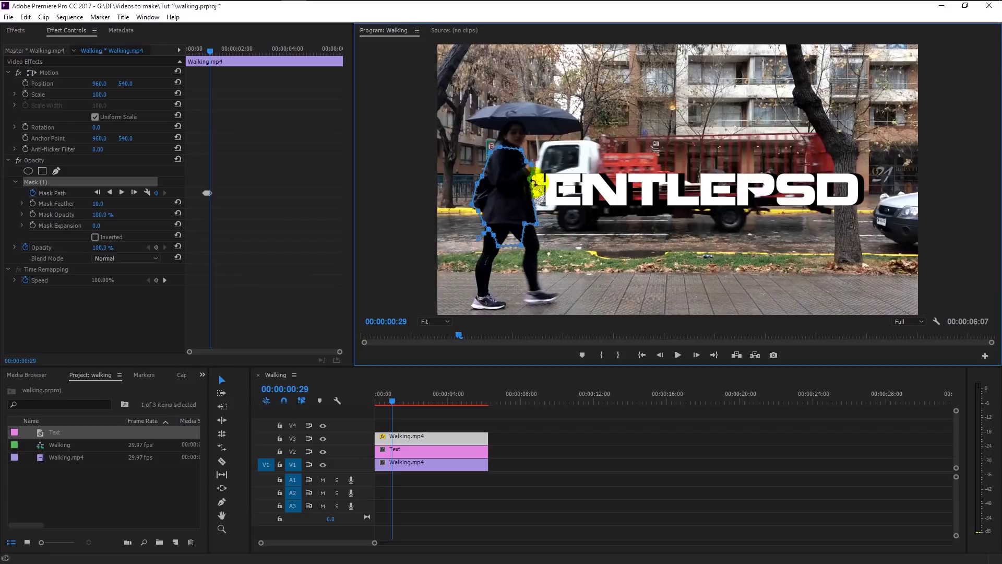
View the frame at 100% and pull the mask point below the woman's hand in toward her coat
click(434, 322)
click(442, 394)
drag(846, 312, 746, 312)
click(506, 169)
mouse_move(507, 170)
mouse_down()
mouse_move(501, 183)
mouse_move(497, 171)
mouse_up()
click(470, 307)
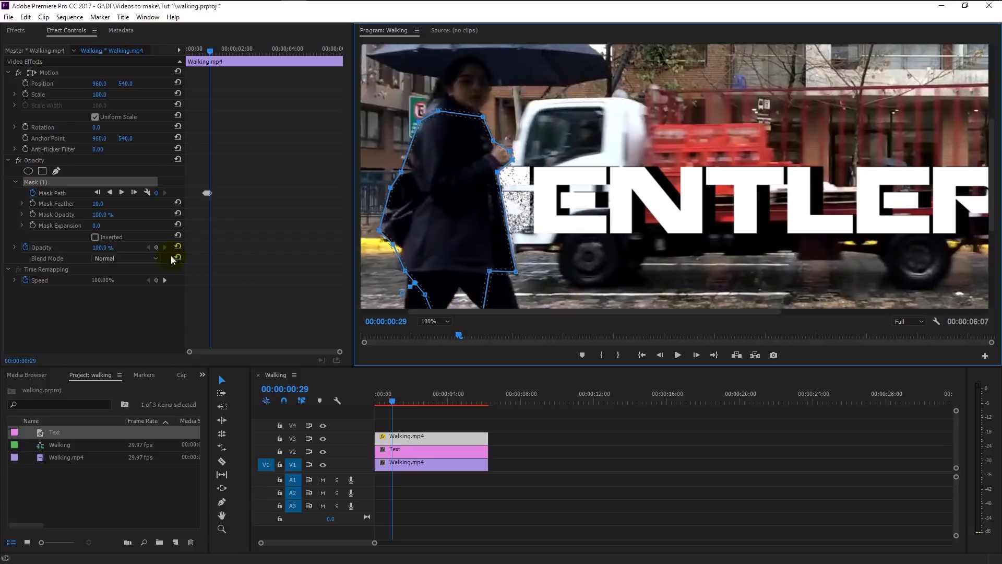
Track the mask to 00:00:01:01 one frame at a time, correcting its points at the front coat hem and around the hand
click(136, 193)
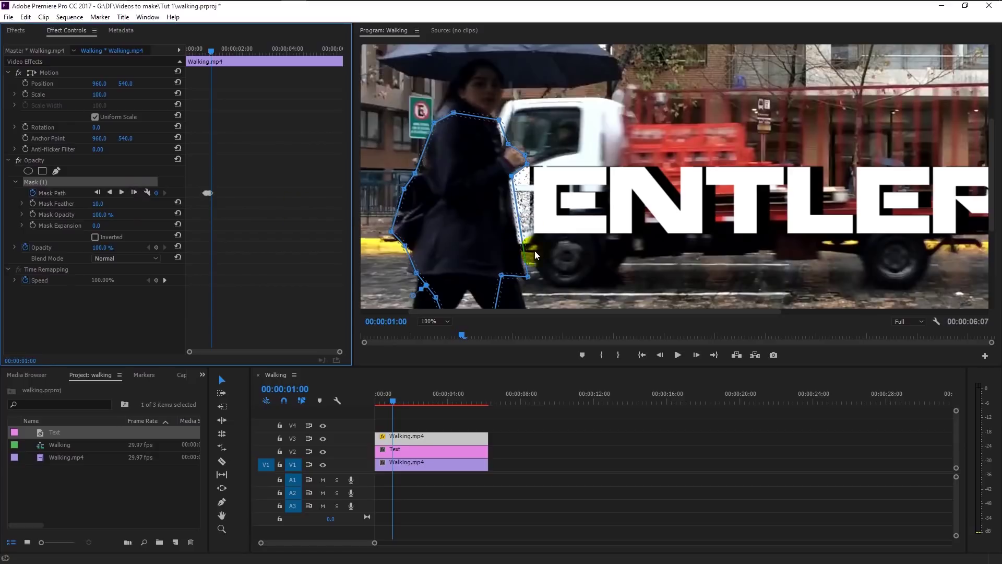
drag(529, 281, 523, 275)
mouse_move(521, 180)
mouse_down()
mouse_move(520, 170)
mouse_move(507, 177)
mouse_up()
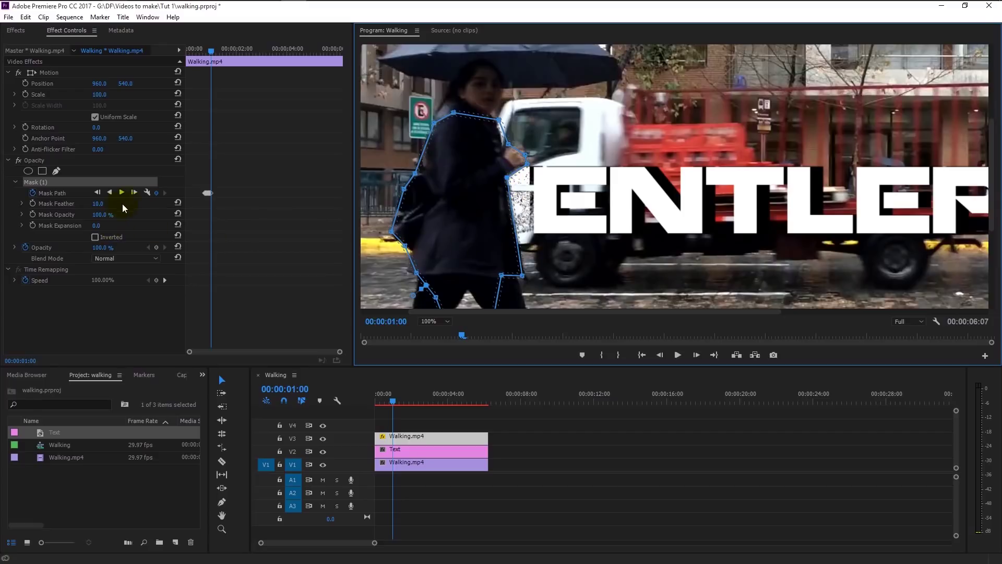
click(134, 192)
mouse_move(532, 170)
mouse_down()
mouse_move(547, 183)
mouse_move(531, 163)
mouse_up()
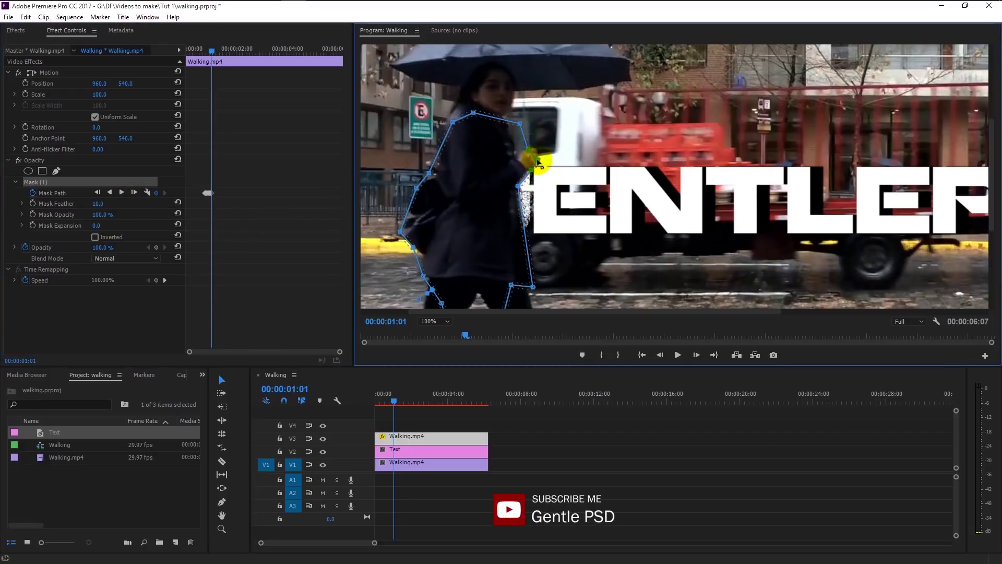
Continue tracking Mask (1) forward frame by frame to 00:00:01:15, following the woman across the title
click(134, 192)
click(134, 192)
click(134, 193)
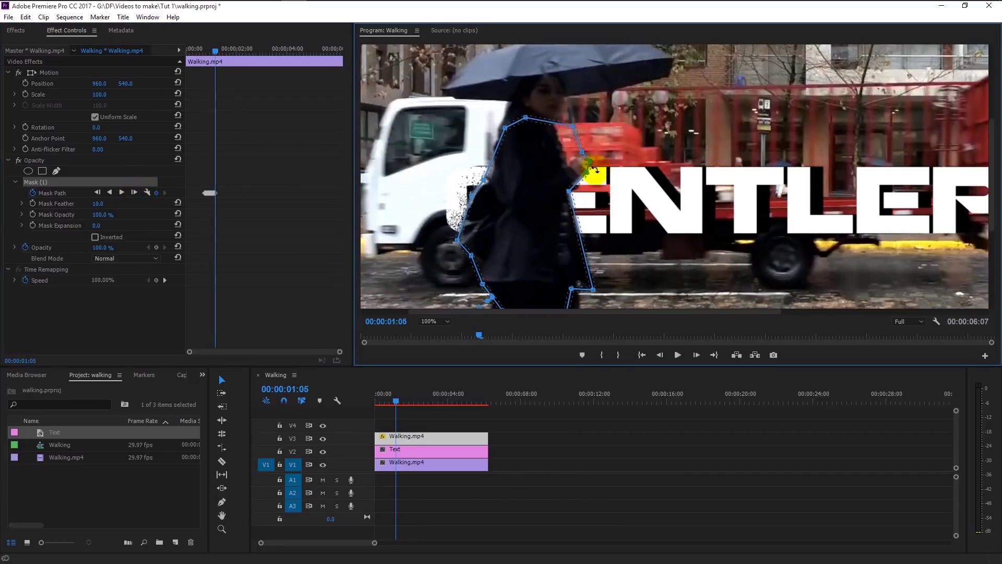
click(135, 193)
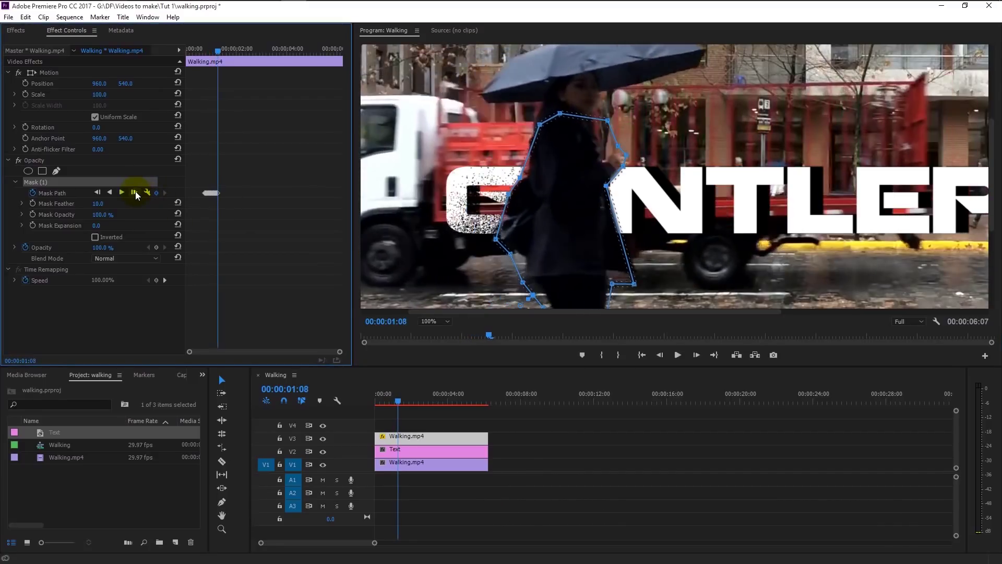
click(135, 192)
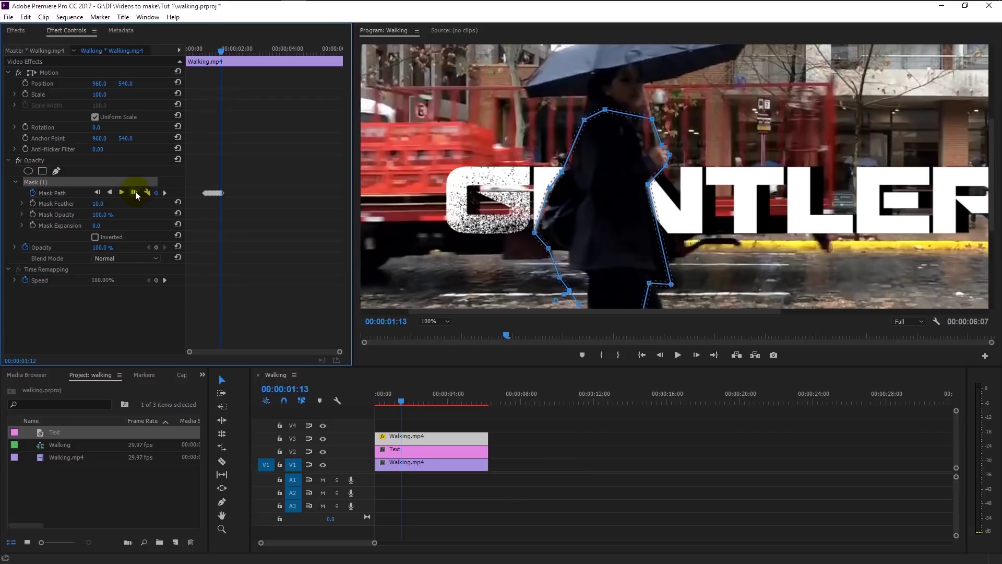
click(135, 193)
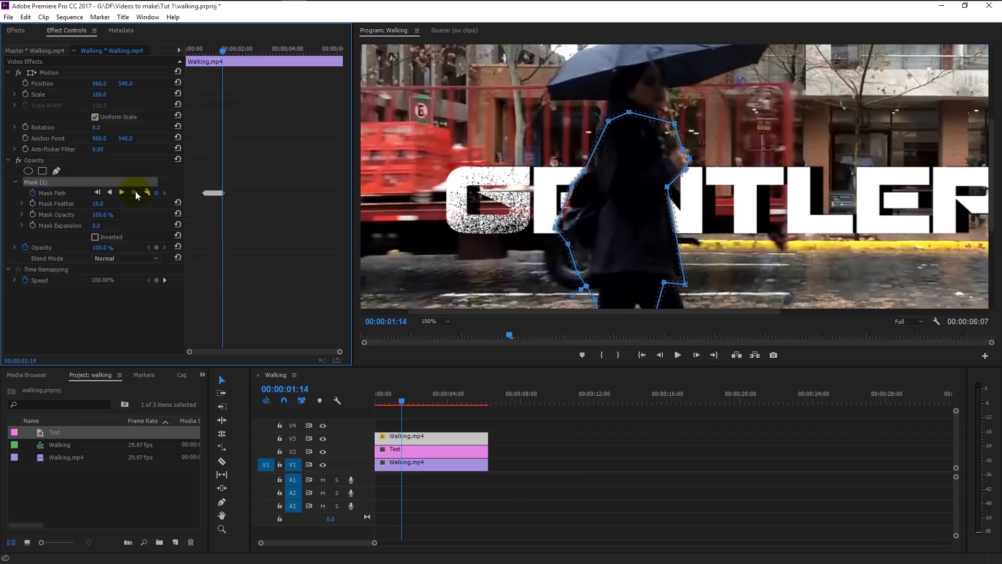
click(135, 193)
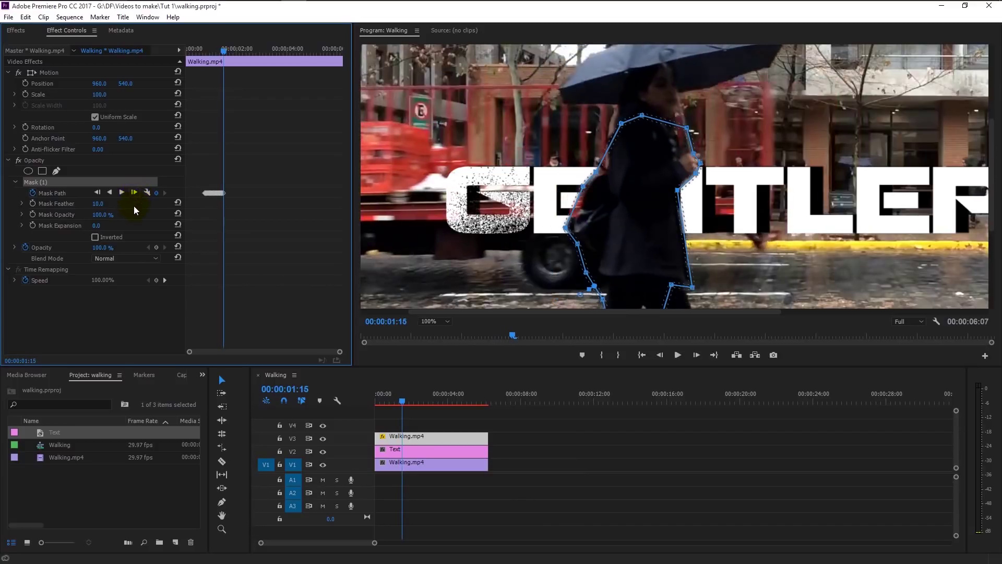
Try a Mask Feather of 0 on Mask (1), and settle on 5.0 with the mask reselected
click(104, 203)
text(0)
key(Return)
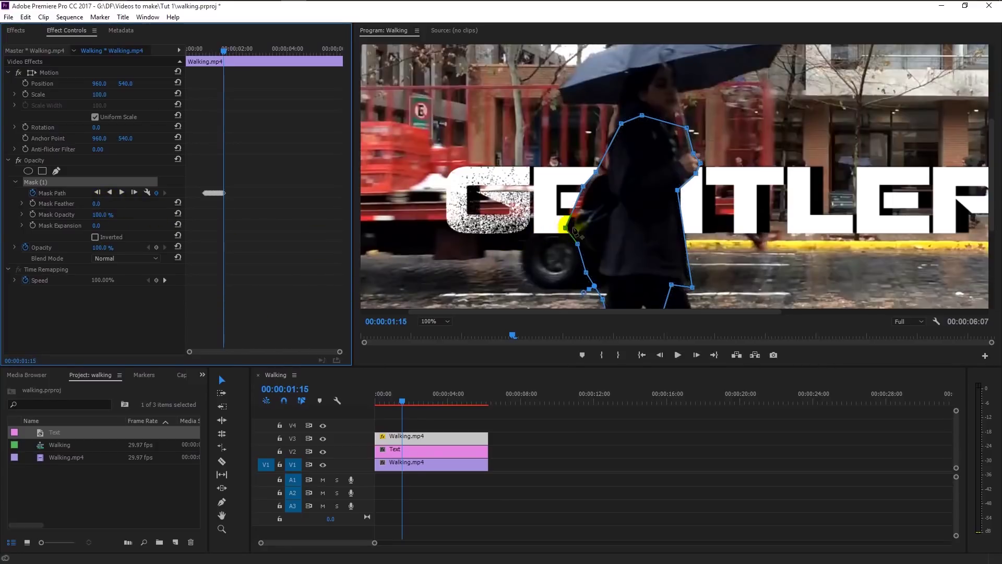
click(564, 212)
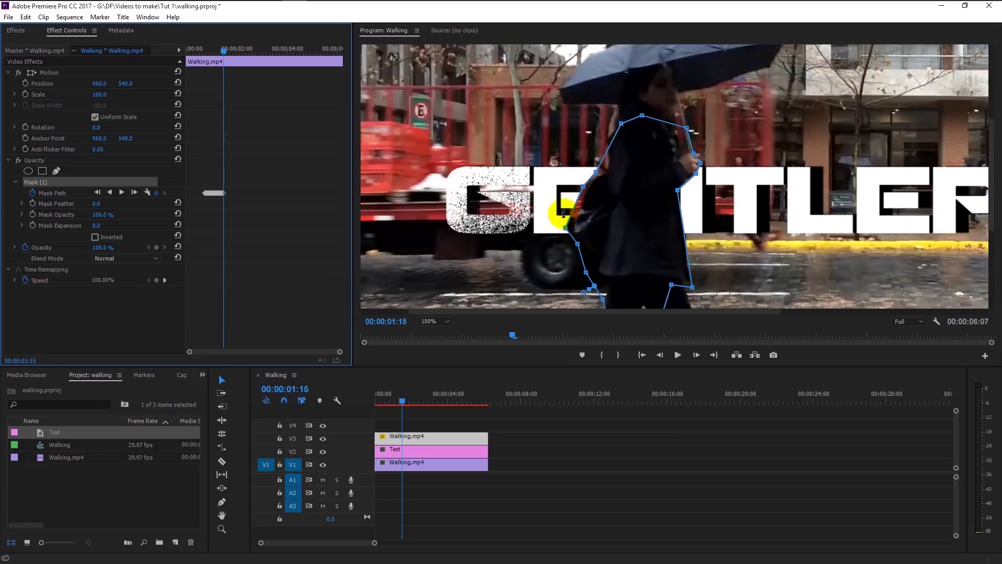
click(452, 426)
click(445, 435)
click(39, 182)
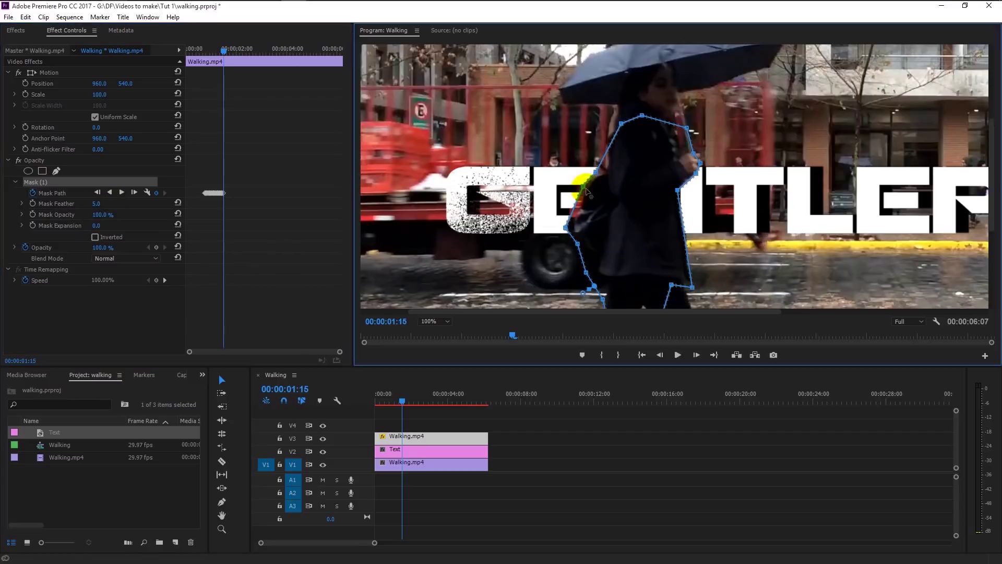
Track the mask onward frame by frame from 00:00:01:15 to 00:00:02:28
click(134, 193)
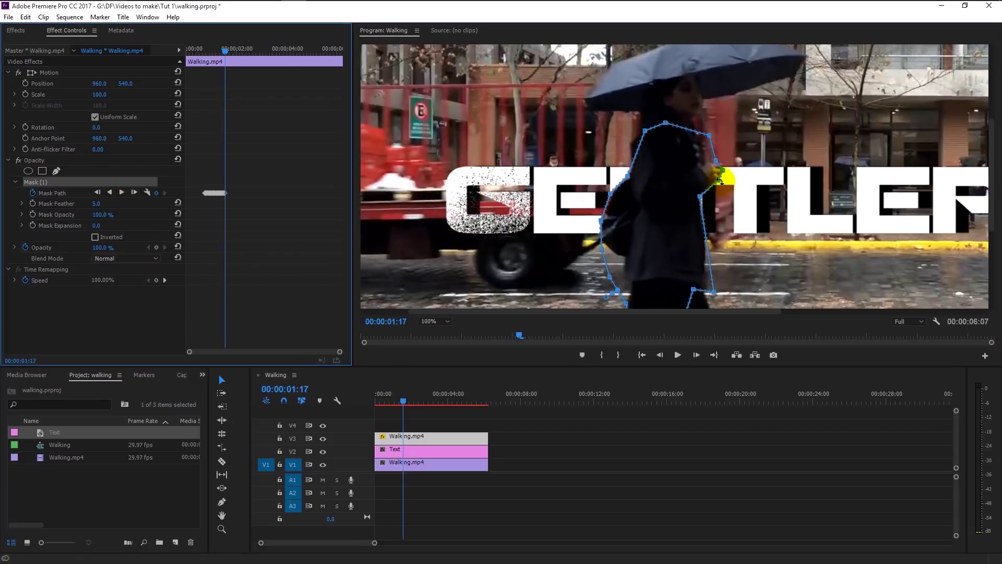
click(134, 192)
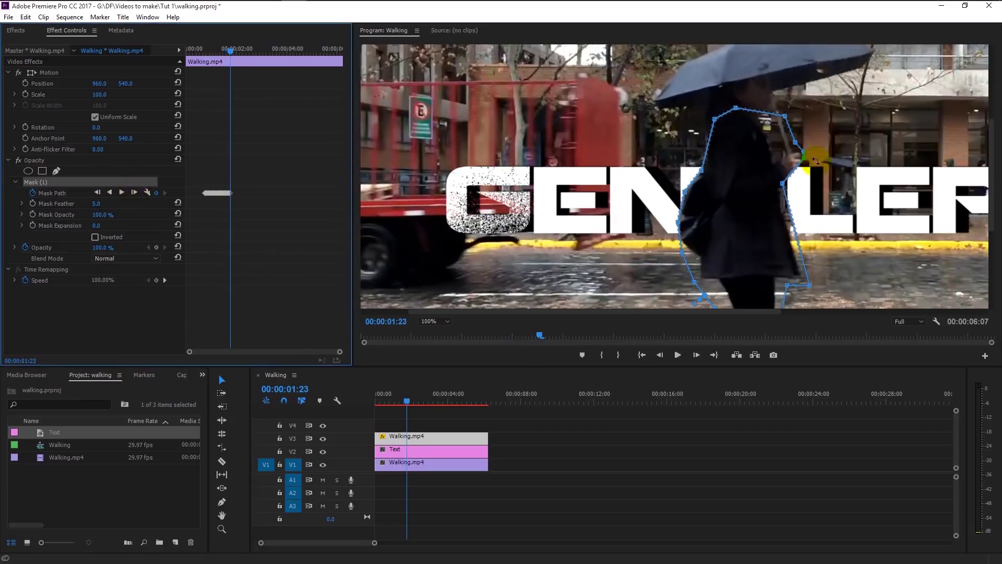
click(134, 193)
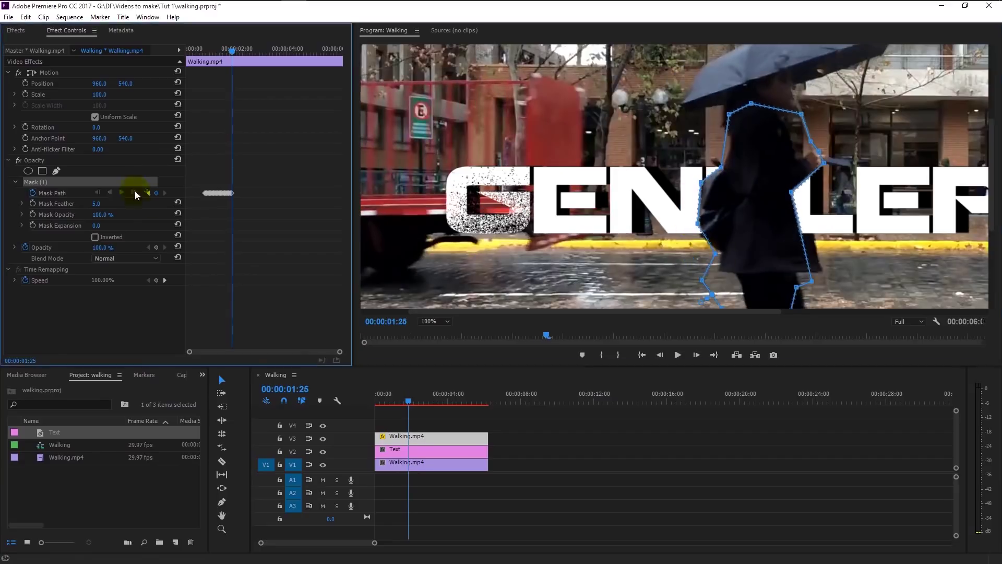
click(134, 192)
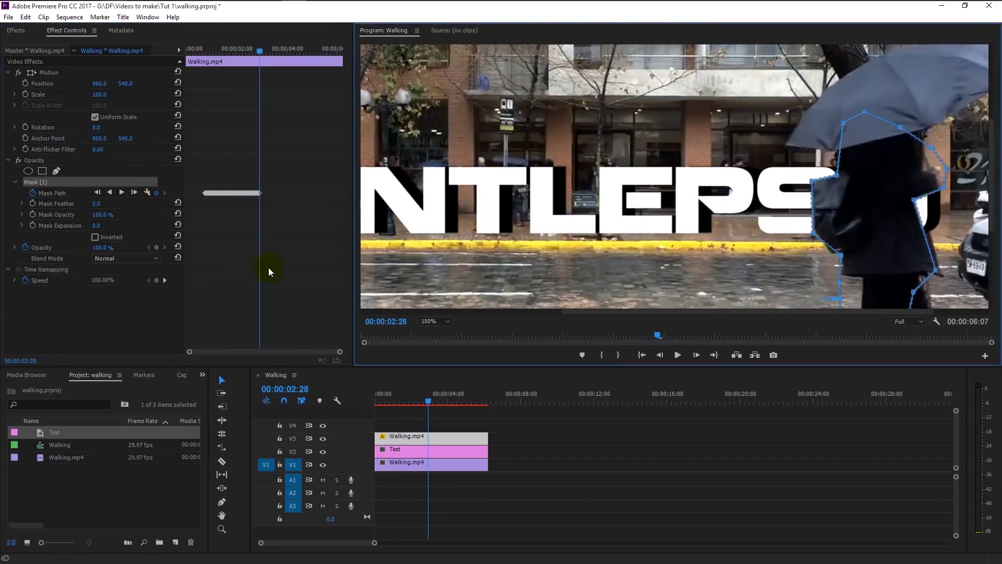
Adjust the mask point near the woman's hand and finish tracking to 00:00:03:10, where she has passed the title
click(134, 192)
drag(919, 167, 927, 166)
click(135, 193)
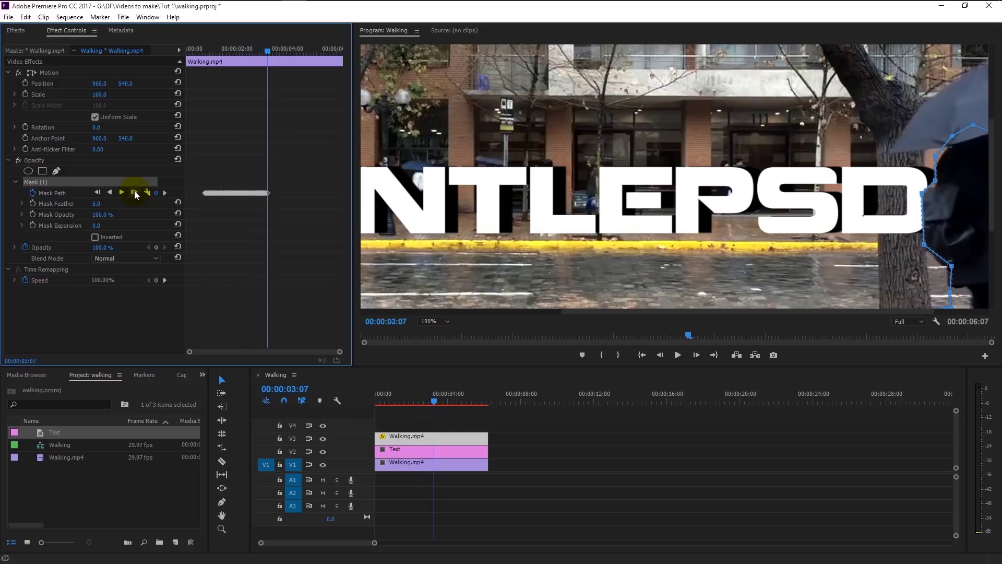
click(135, 193)
click(135, 193)
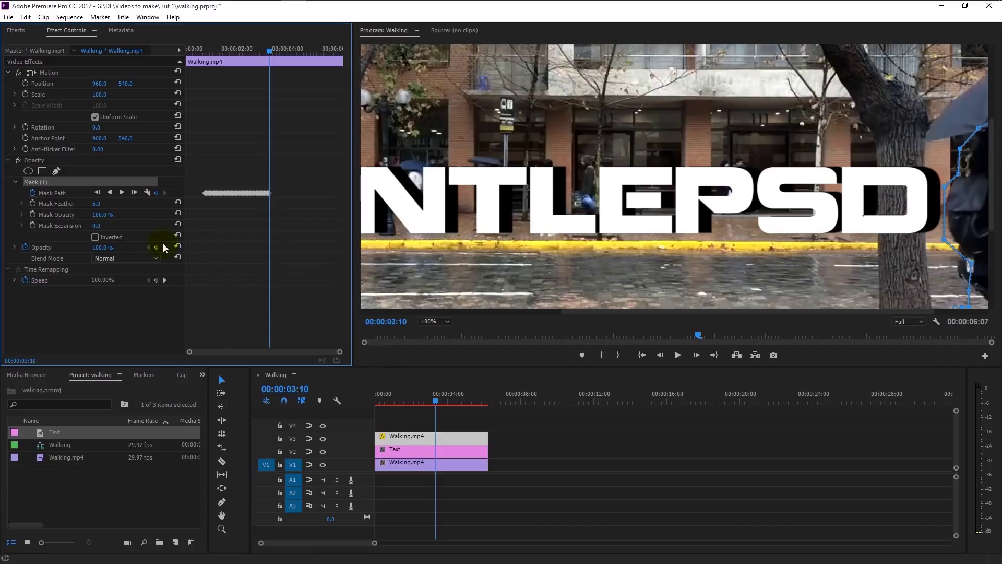
Deselect the clip, fit the whole frame in the program view, and play the sequence from the start at 1/4 resolution
click(448, 426)
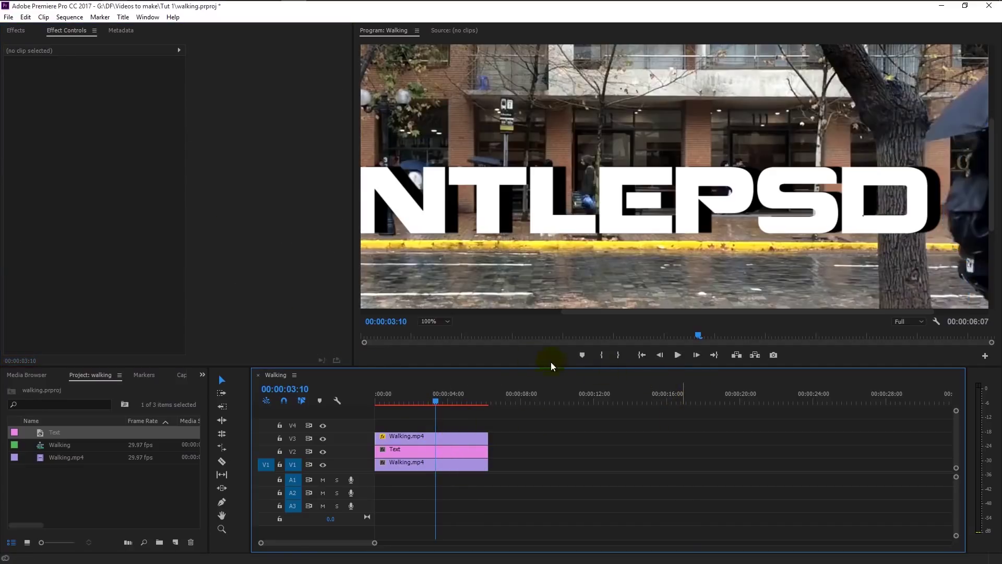
click(429, 321)
click(437, 332)
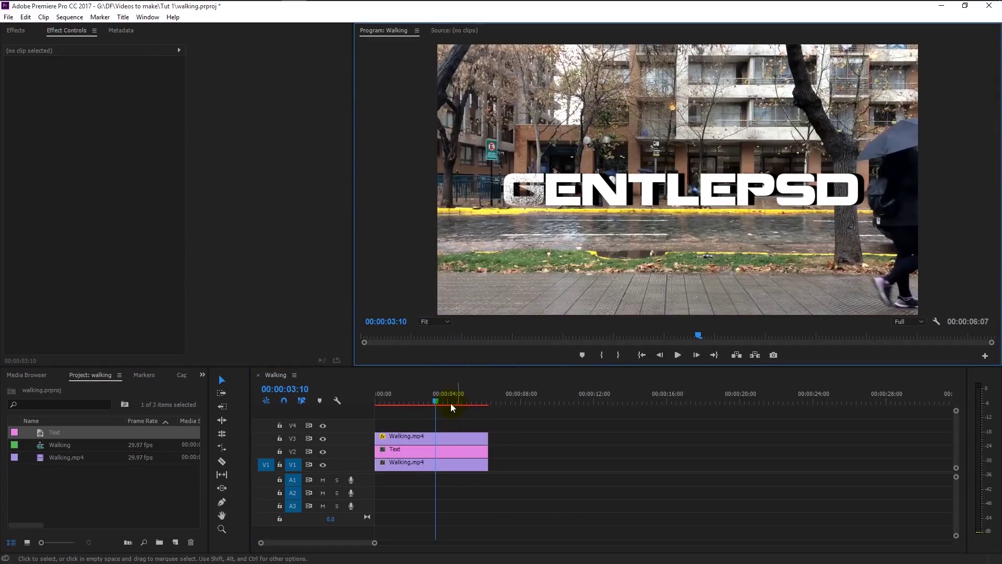
drag(437, 400, 374, 405)
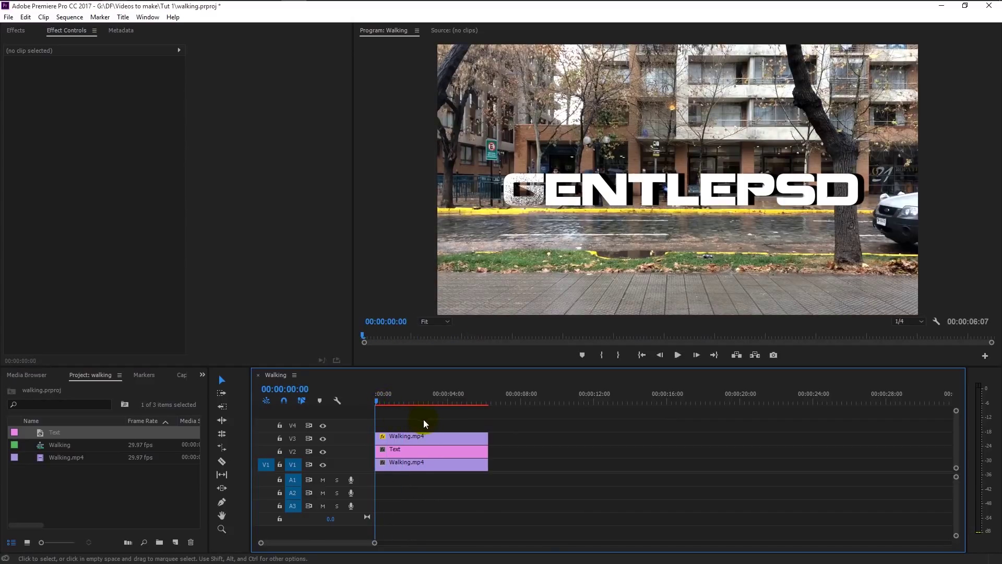
click(677, 356)
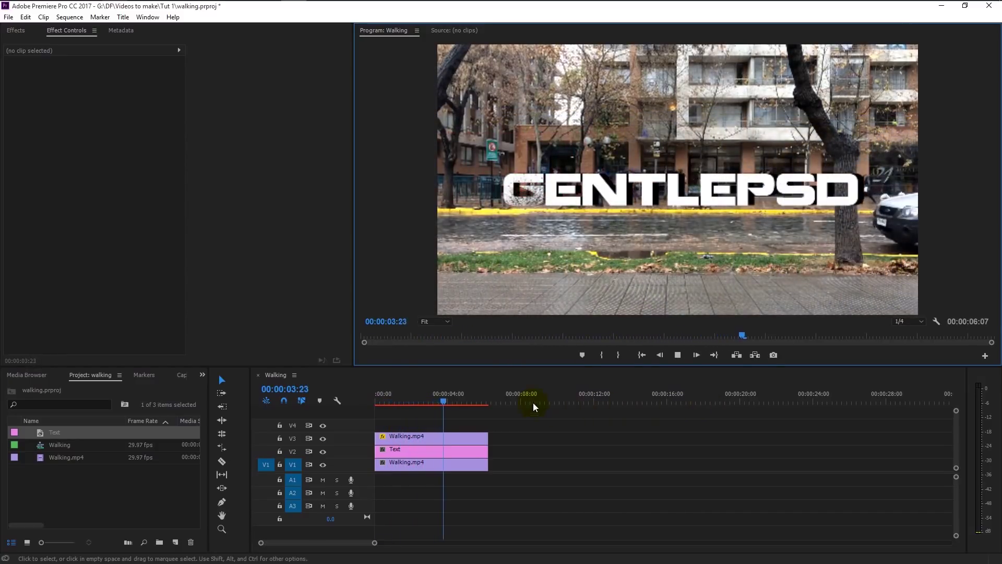
Replay the sequence twice more from 00:00:00:00 to review the woman passing in front of the title
drag(455, 403, 374, 406)
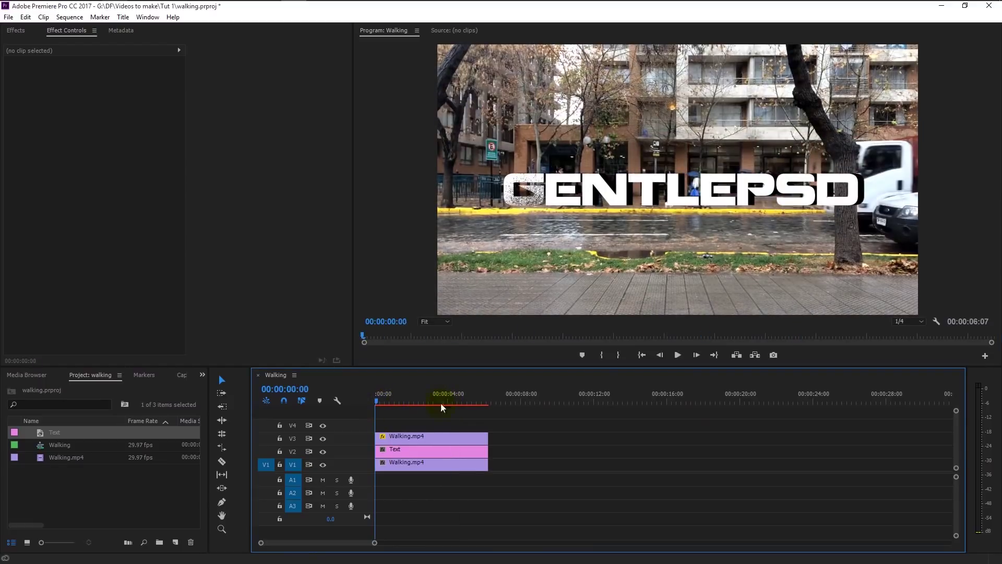
click(682, 355)
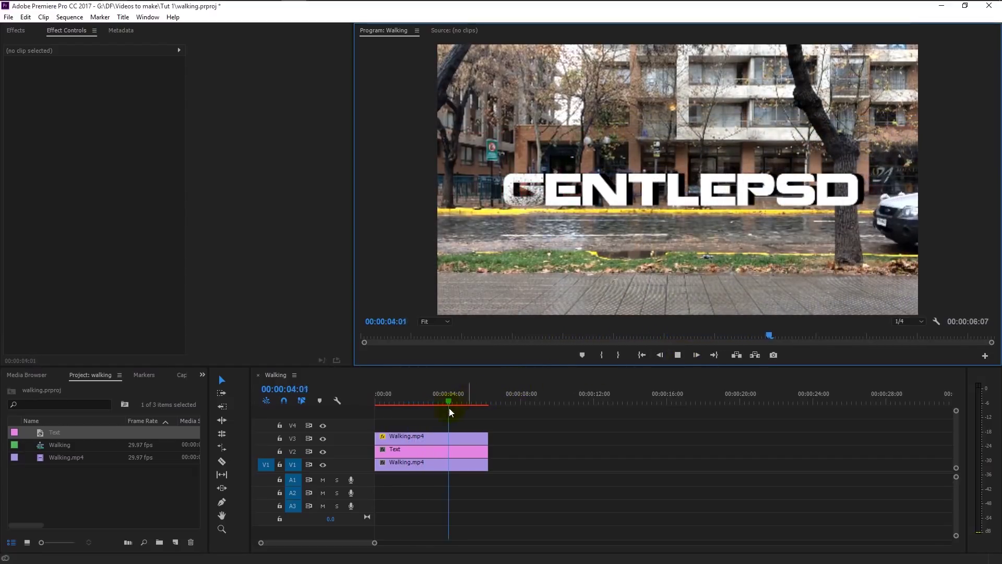
click(401, 407)
drag(397, 403, 369, 397)
click(678, 355)
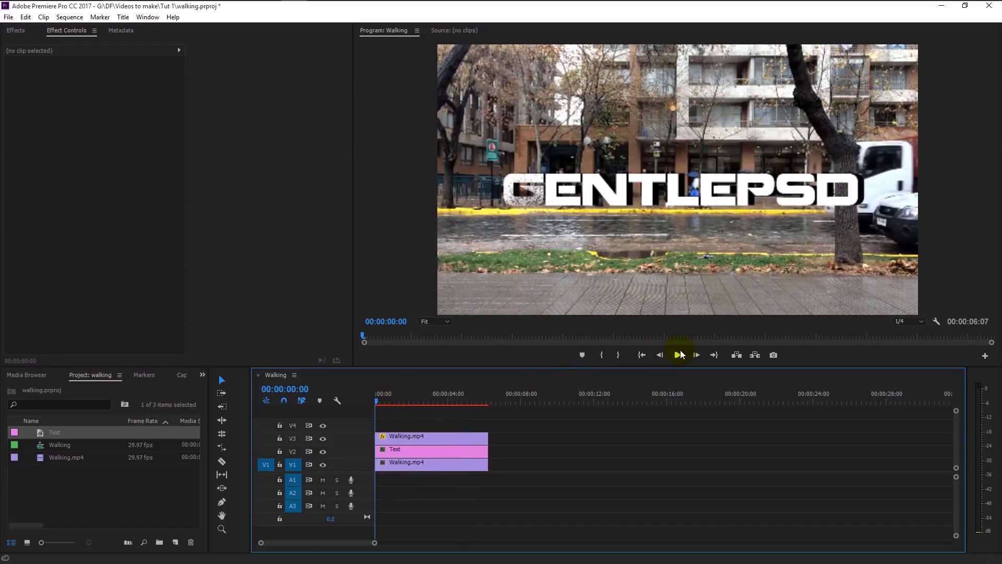